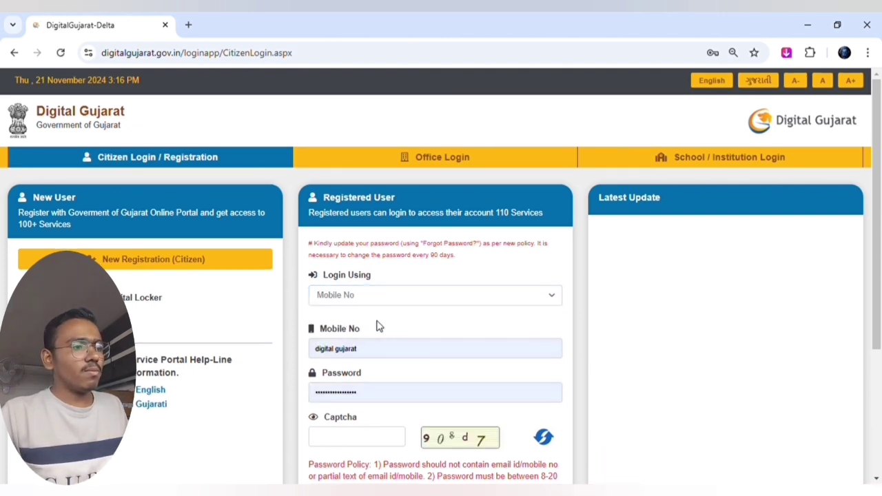
# Step: Clear the wrong autofilled mobile number, enter captcha 908d7 and submit the login
pyautogui.scroll(-1, 378, 324)
pyautogui.tripleClick(392, 291)
pyautogui.press('BackSpace')
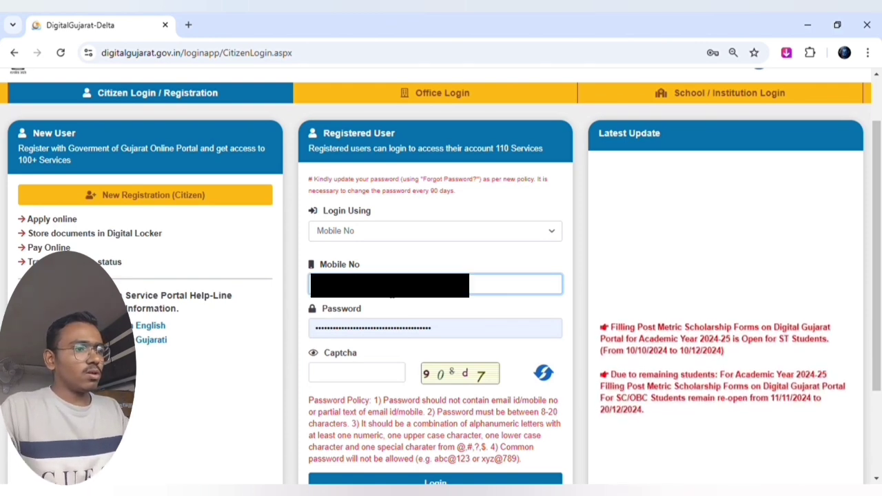
pyautogui.scroll(-1, 391, 298)
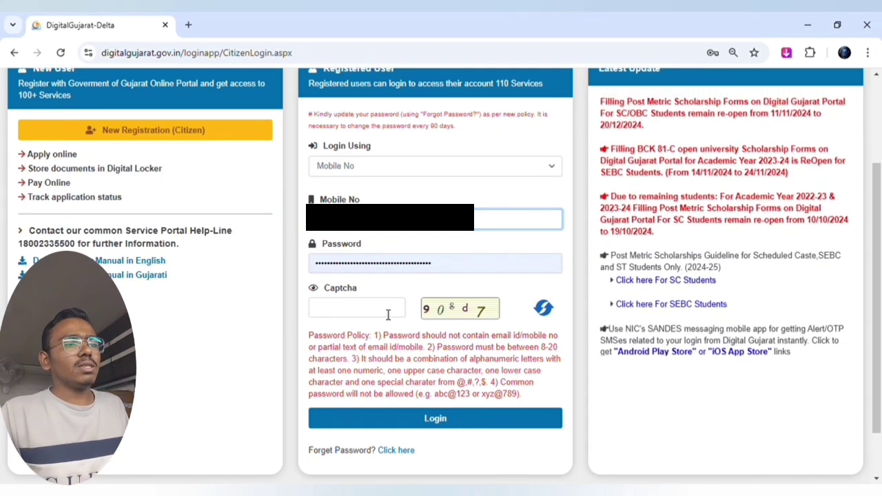
pyautogui.click(388, 315)
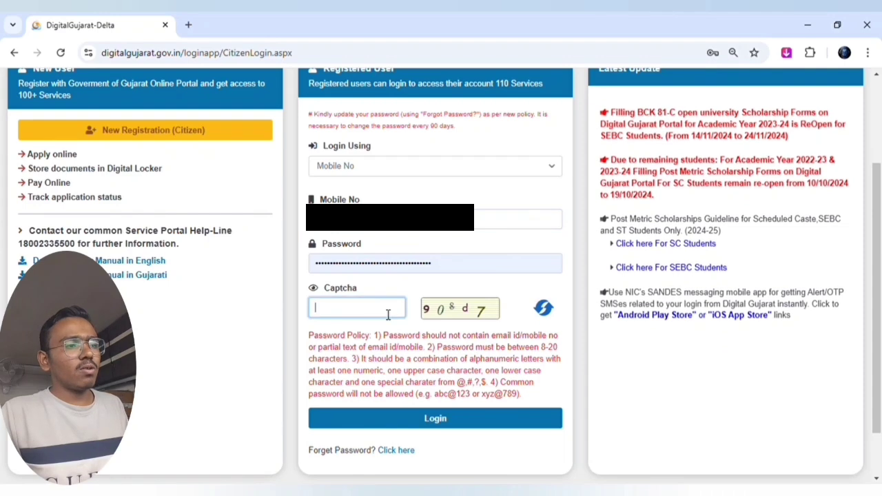
pyautogui.write('90')
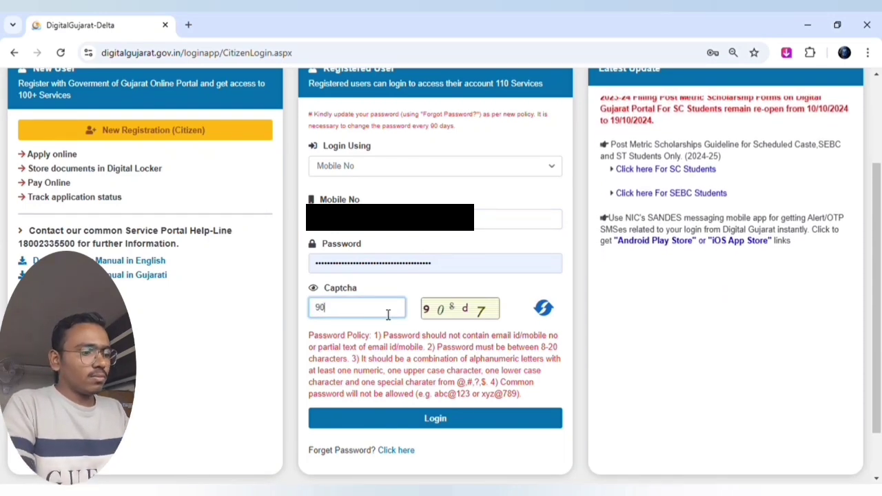
pyautogui.write('8d')
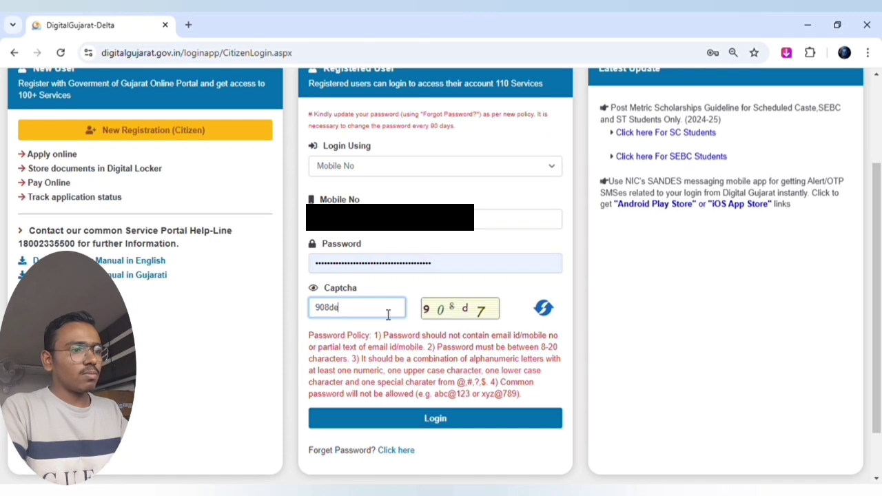
pyautogui.write('7')
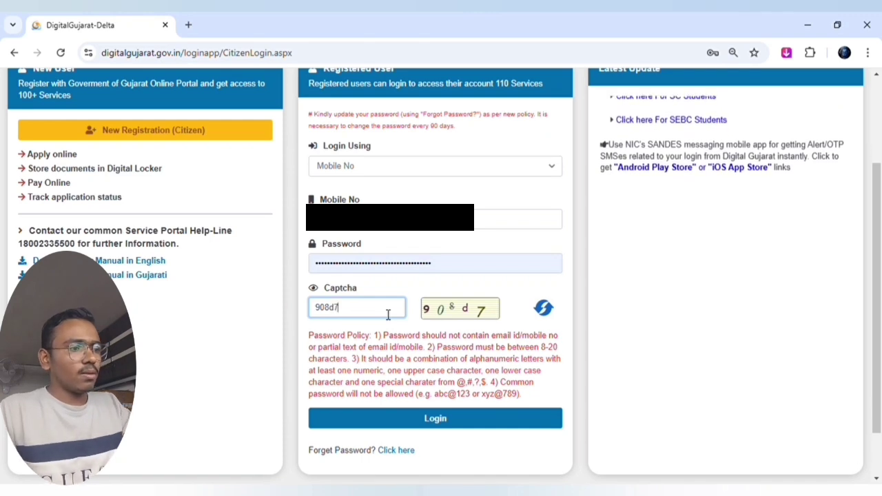
pyautogui.click(433, 421)
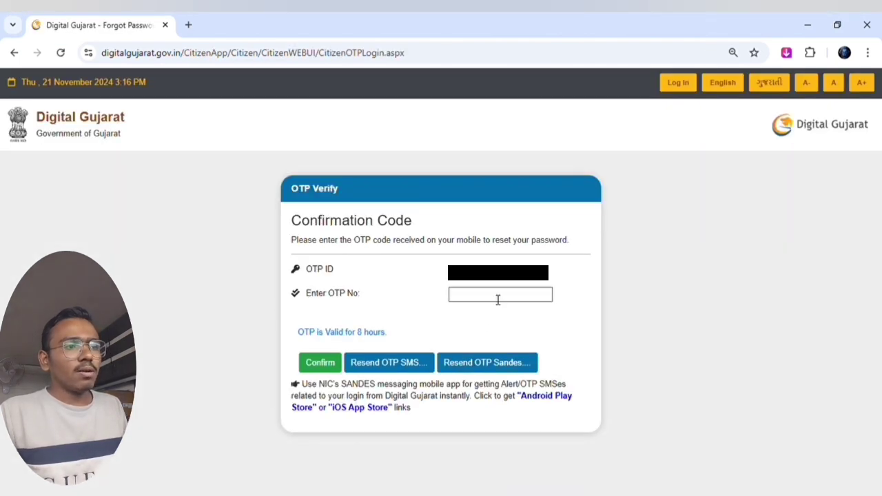
# Step: Enter the received OTP and confirm it to finish logging in
pyautogui.click(498, 299)
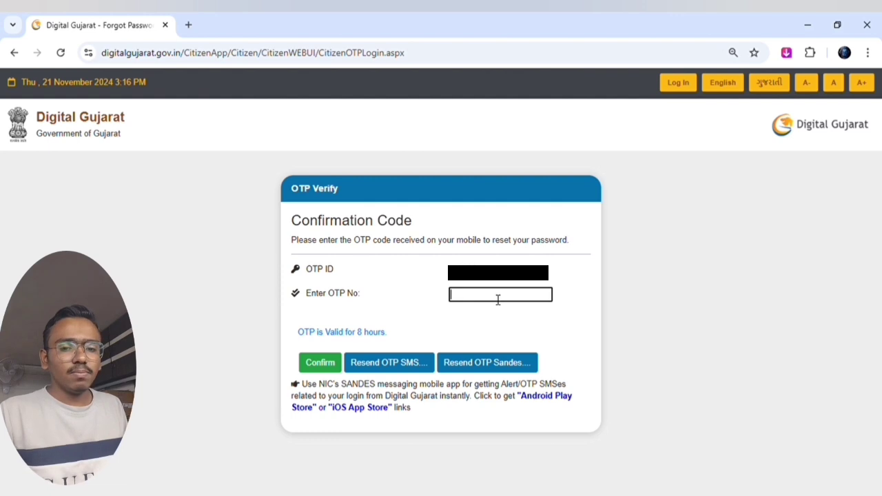
pyautogui.click(322, 365)
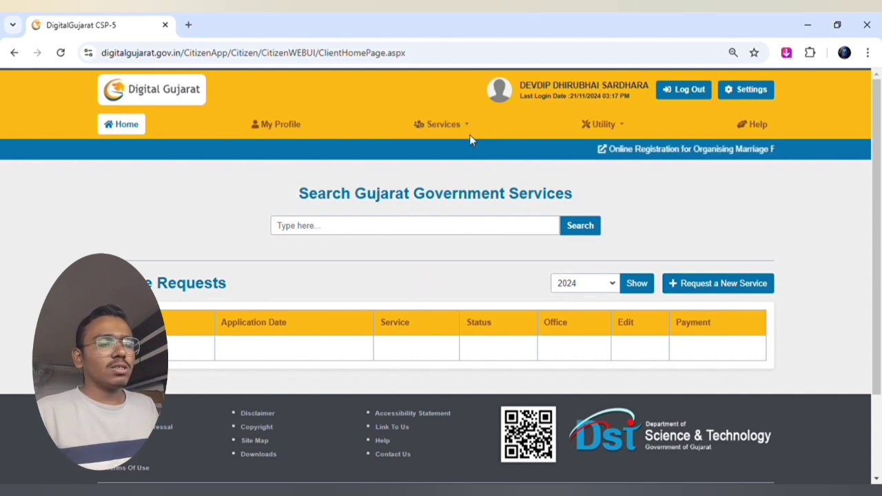
# Step: Go to Services > Scholarship Services and start a new service request
pyautogui.click(444, 126)
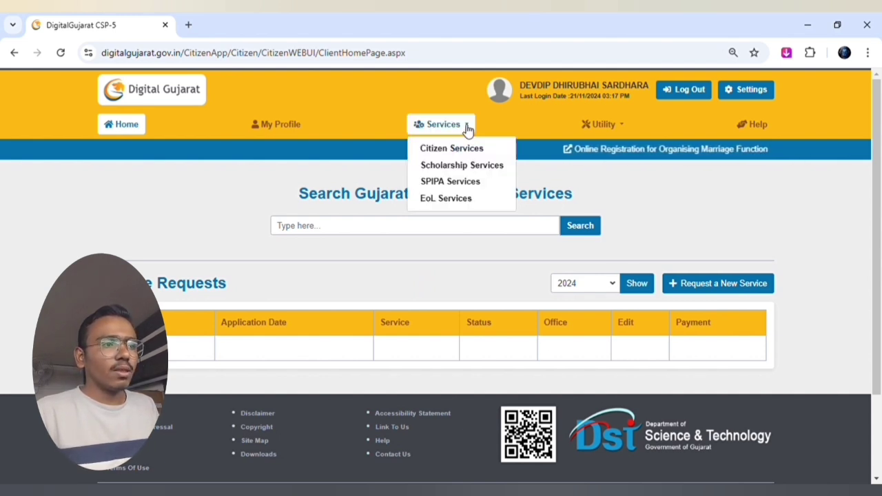
pyautogui.click(494, 165)
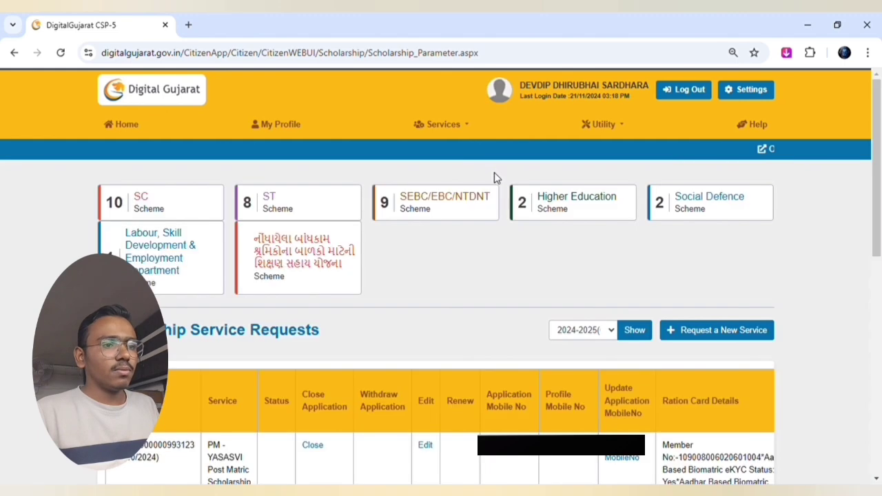
pyautogui.scroll(-1, 538, 252)
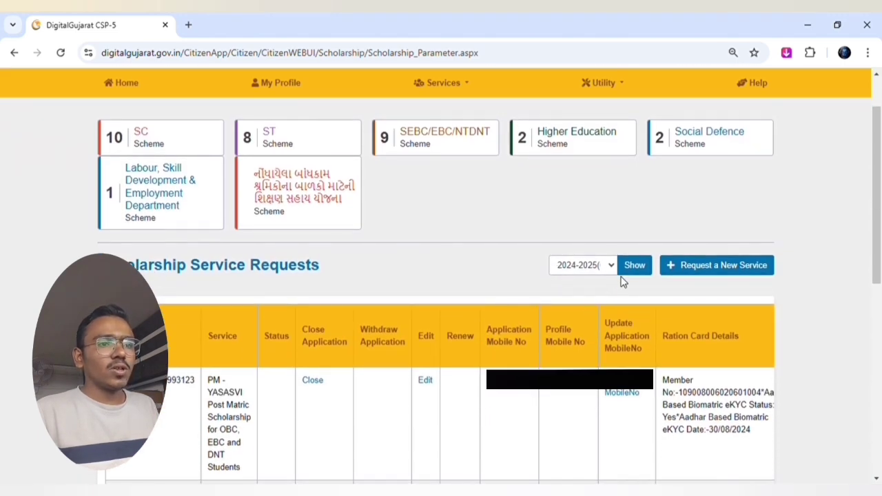
pyautogui.click(692, 272)
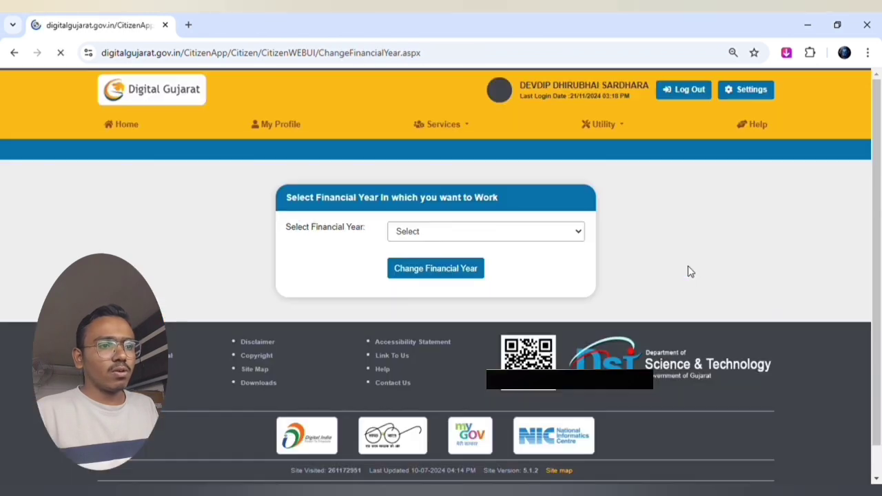
# Step: Switch the working financial year to 2024-2025
pyautogui.click(532, 236)
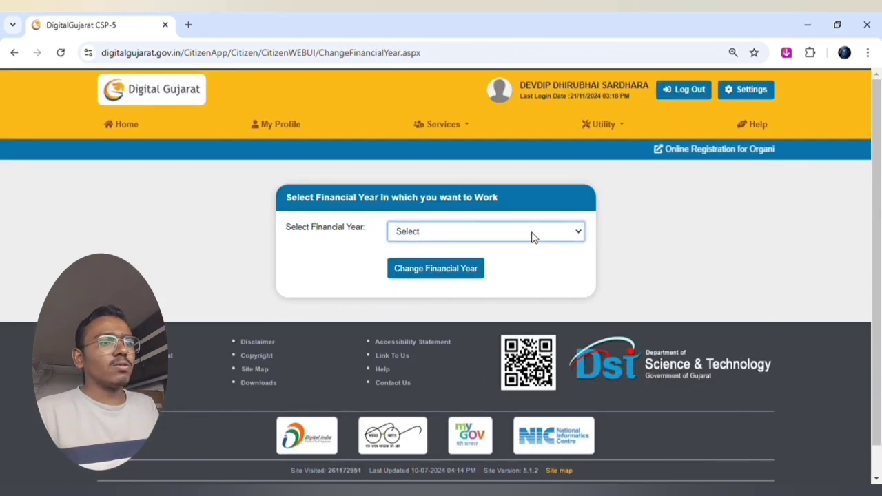
pyautogui.click(524, 259)
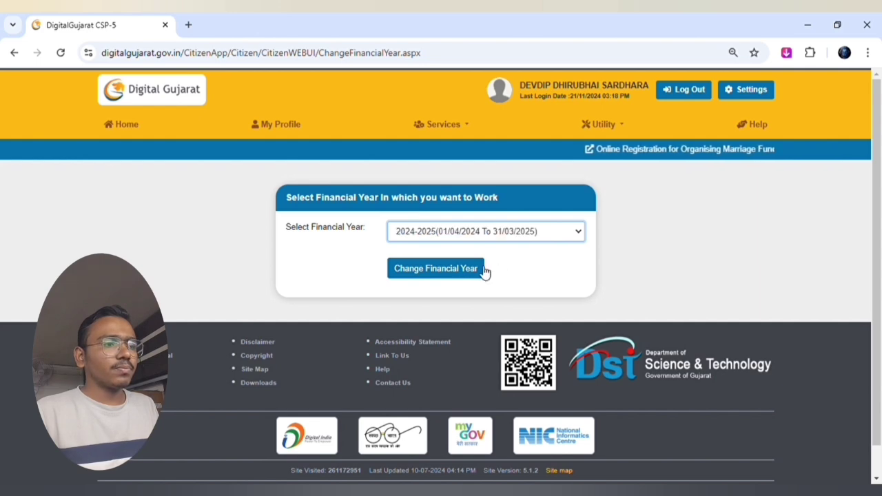
pyautogui.click(446, 274)
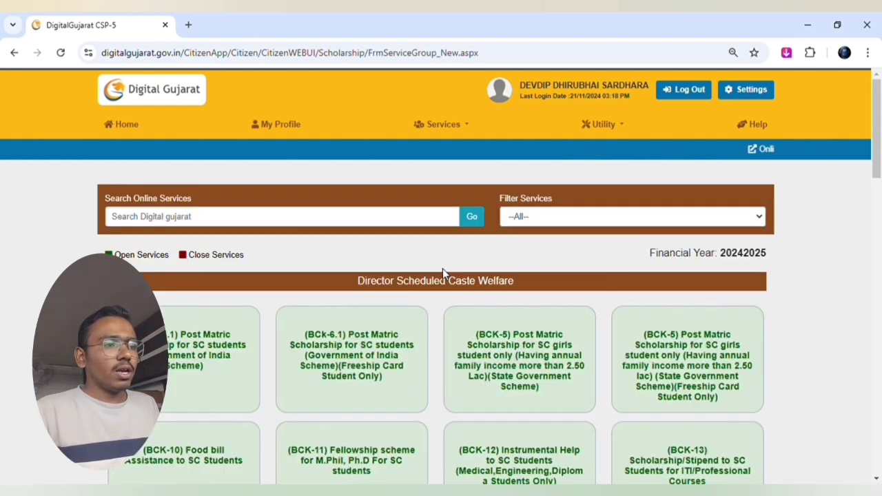
# Step: Open the PM-YASASVI Post Matric Scholarship service application form
pyautogui.scroll(-4, 443, 268)
pyautogui.scroll(-8, 443, 268)
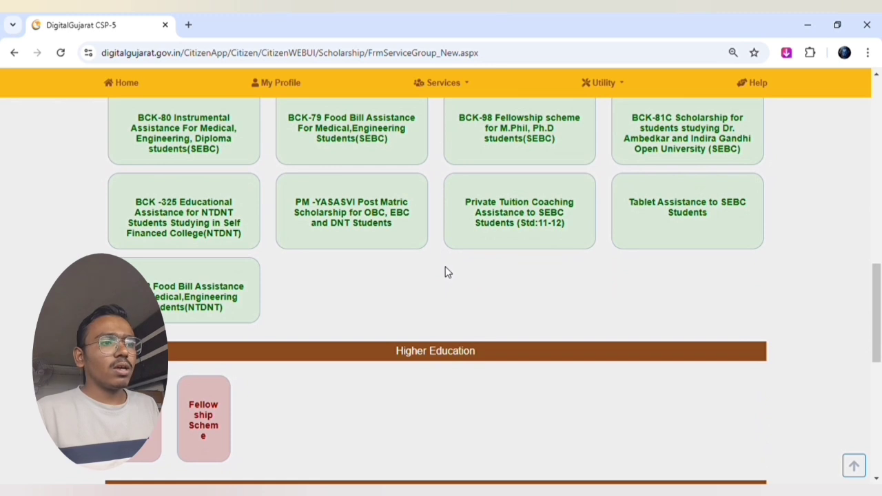
pyautogui.click(374, 222)
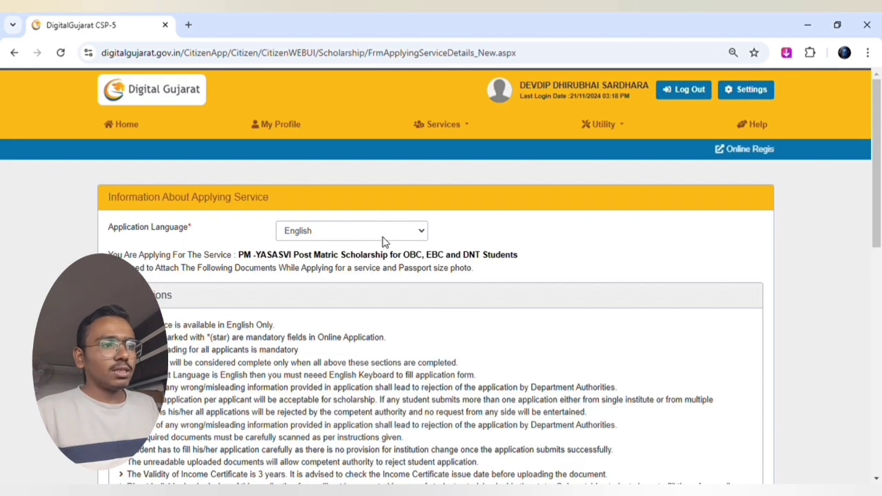
pyautogui.scroll(-7, 383, 235)
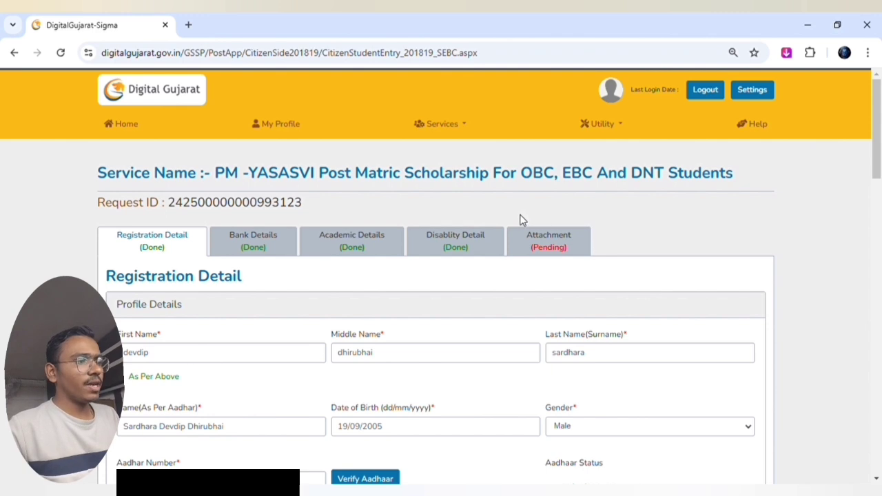
# Step: Fetch the ration card details with Get Details, showing Aadhaar verified and matched
pyautogui.scroll(-1, 737, 214)
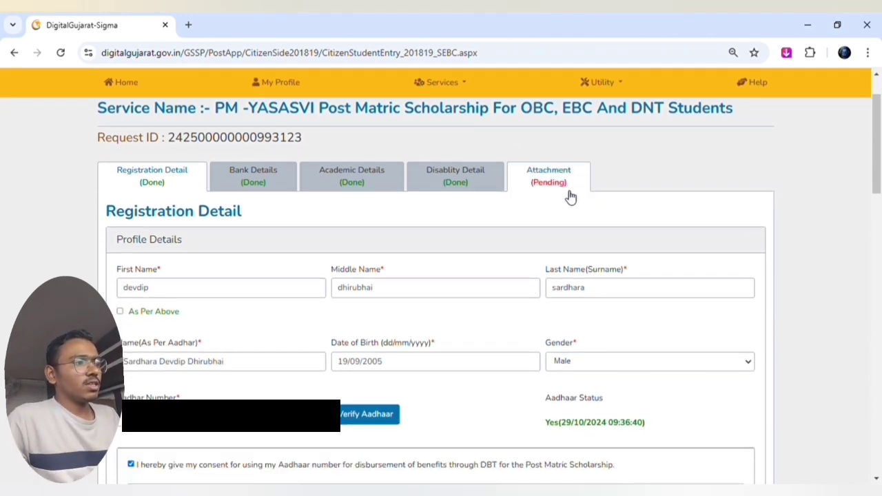
pyautogui.scroll(-1, 285, 288)
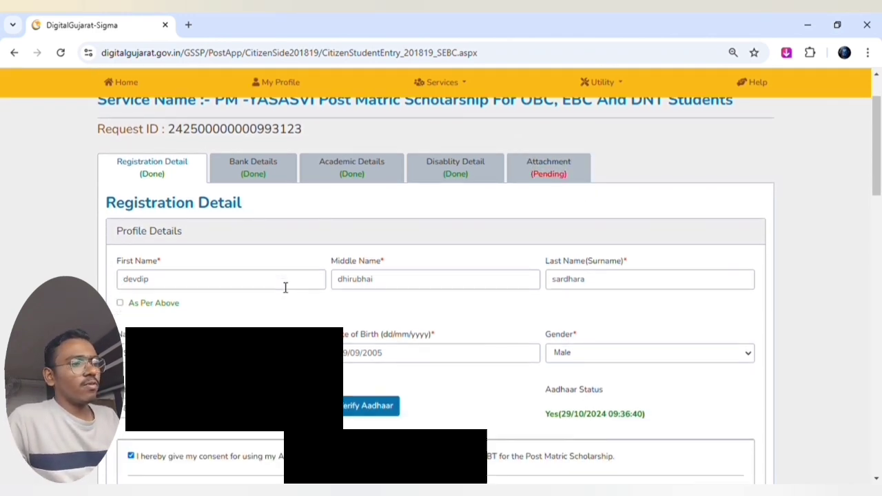
pyautogui.scroll(-1, 285, 287)
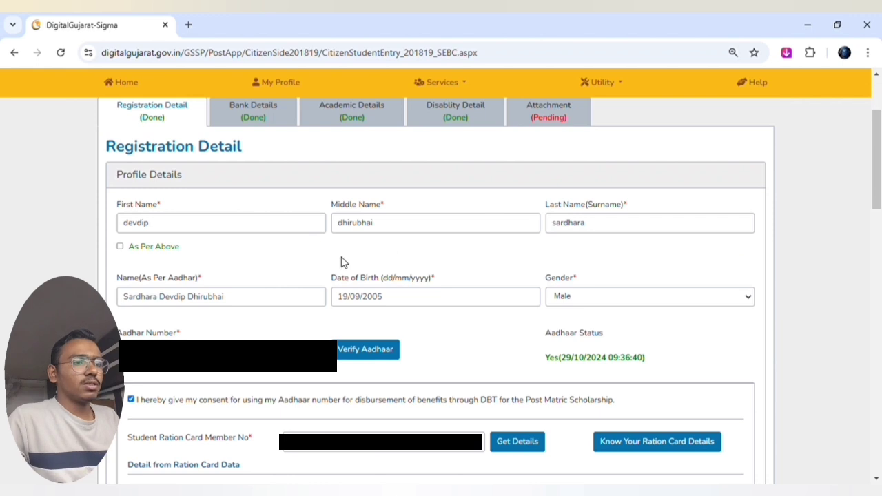
pyautogui.scroll(-1, 231, 262)
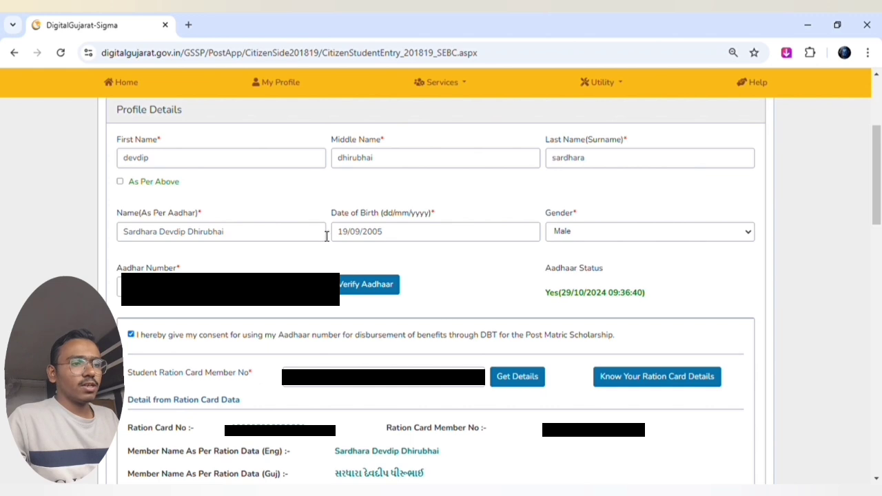
pyautogui.scroll(-1, 326, 239)
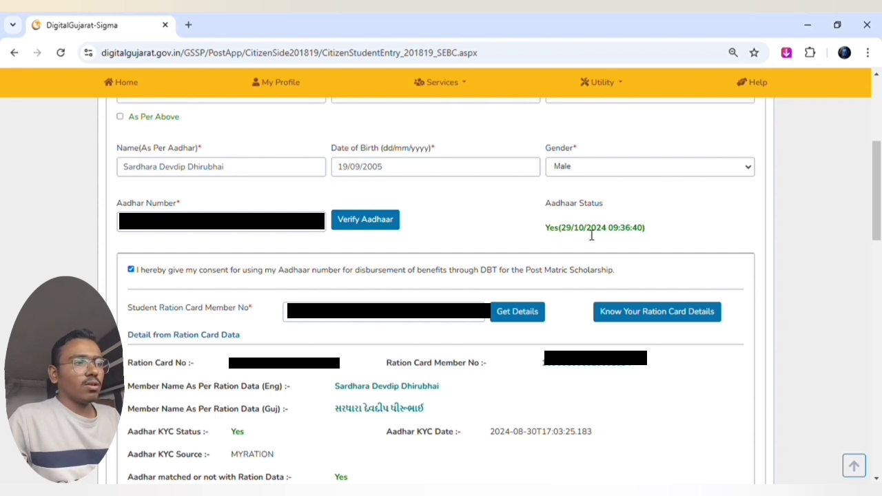
pyautogui.scroll(-1, 391, 239)
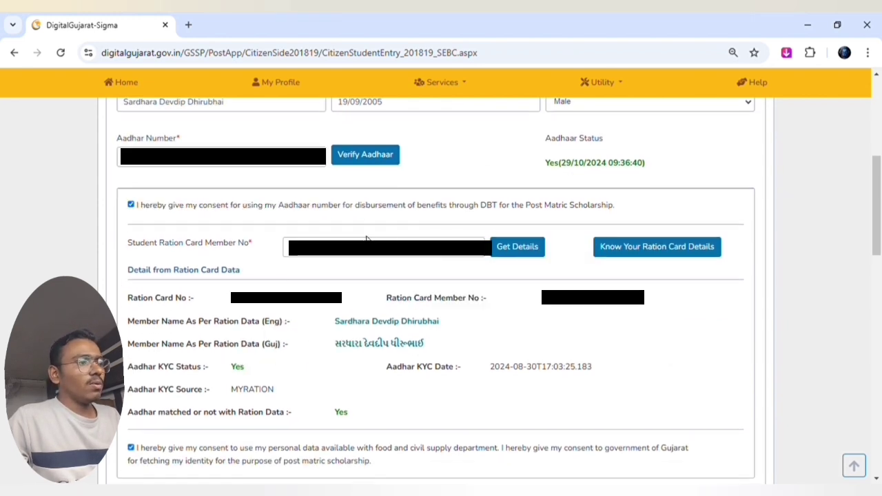
pyautogui.click(520, 258)
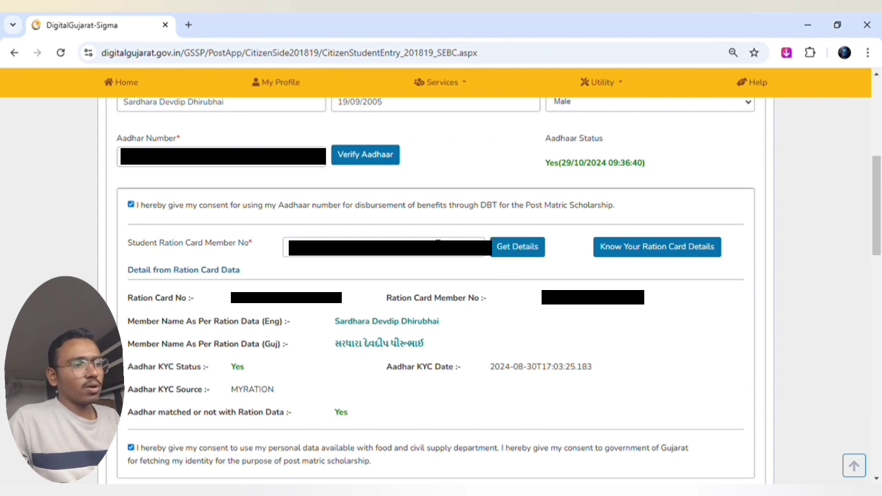
pyautogui.scroll(-1, 268, 255)
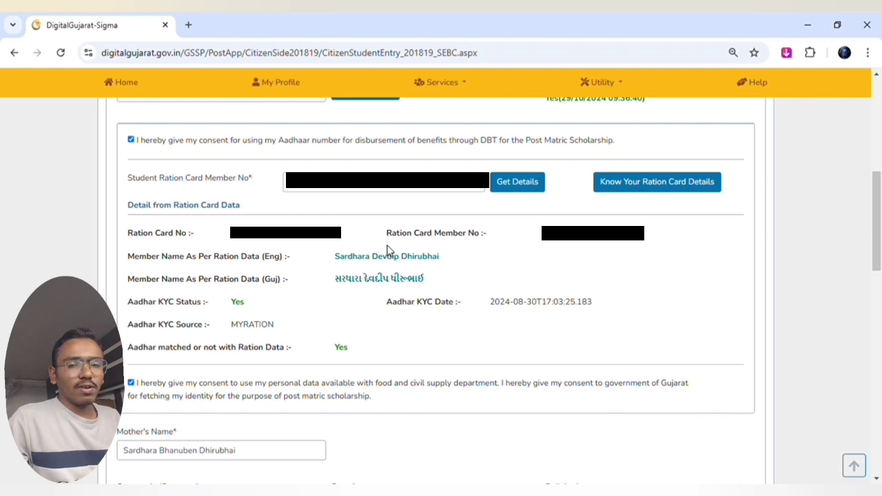
pyautogui.scroll(-3, 386, 254)
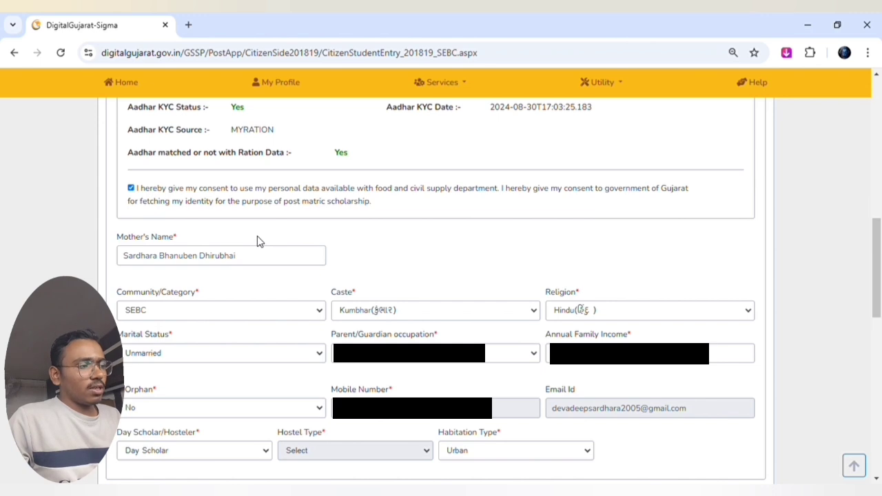
pyautogui.scroll(-1, 259, 255)
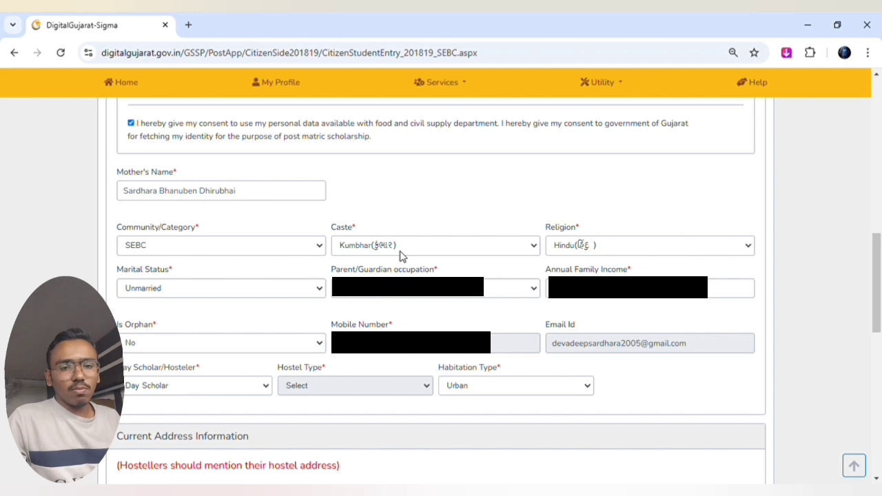
pyautogui.scroll(-1, 405, 255)
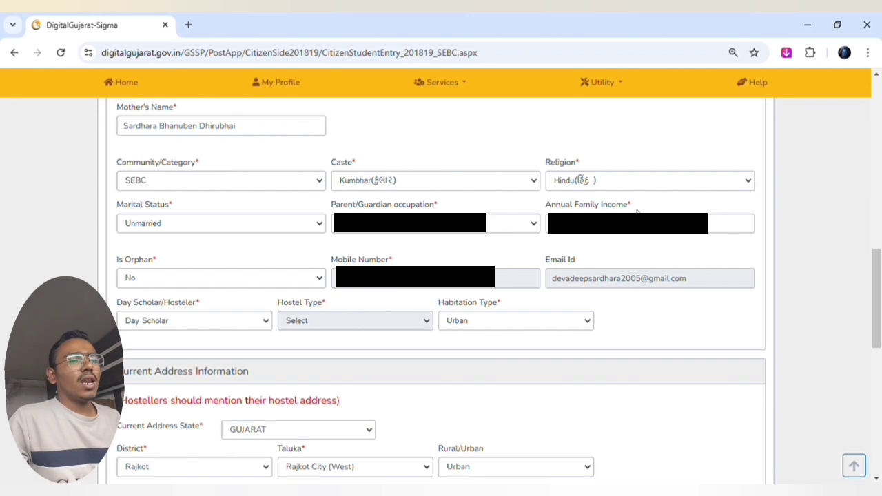
pyautogui.scroll(-1, 234, 253)
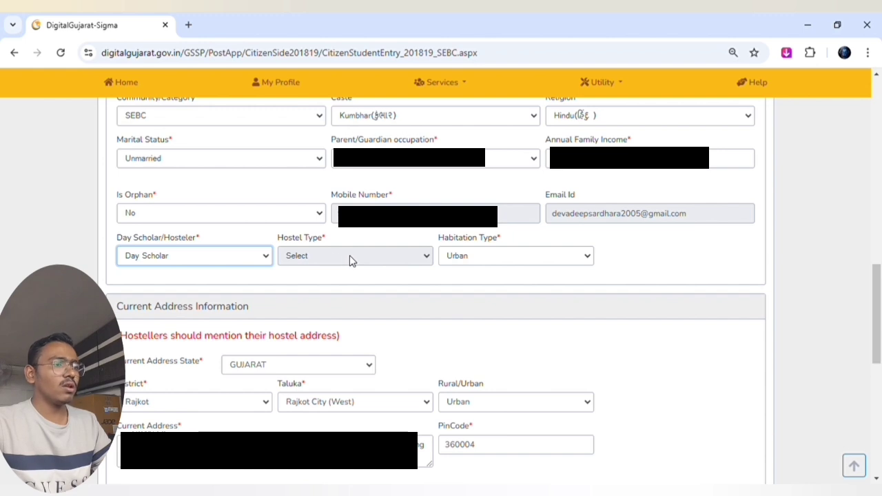
pyautogui.click(369, 257)
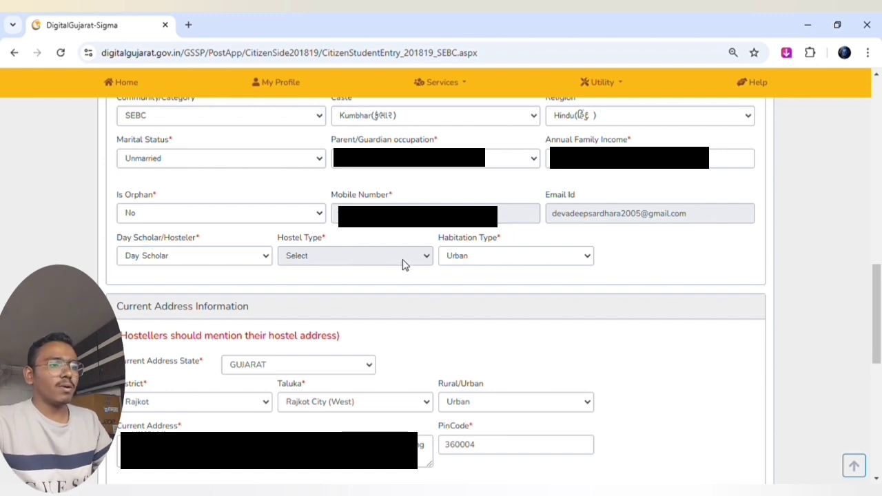
pyautogui.click(513, 260)
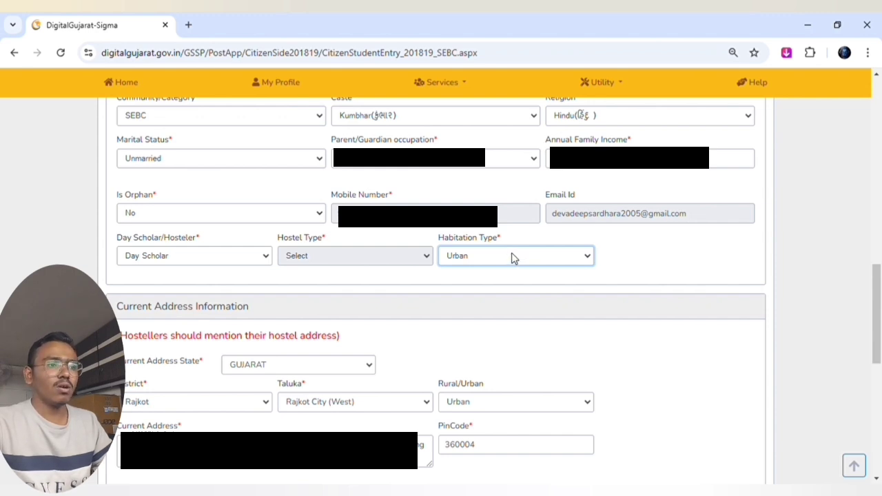
# Step: Scroll past the Permanent Address section and save the Registration Detail tab with Save & Next
pyautogui.scroll(-2, 370, 270)
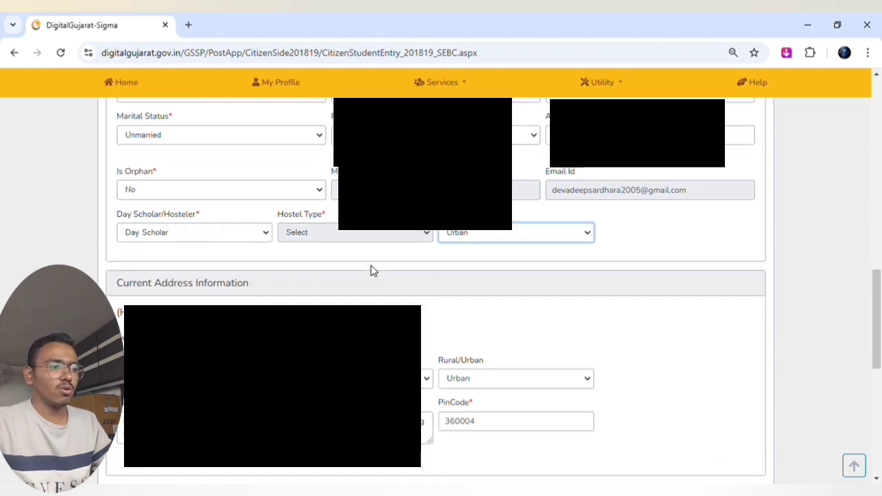
pyautogui.scroll(-1, 260, 233)
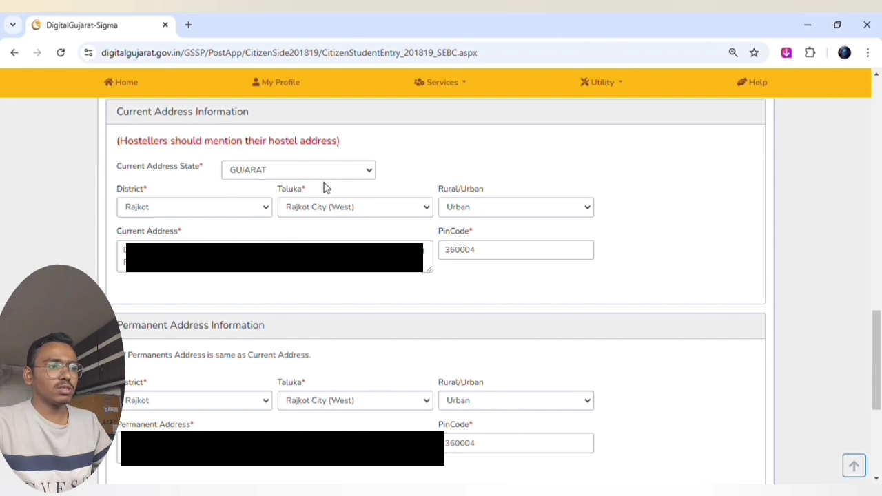
pyautogui.scroll(-1, 478, 215)
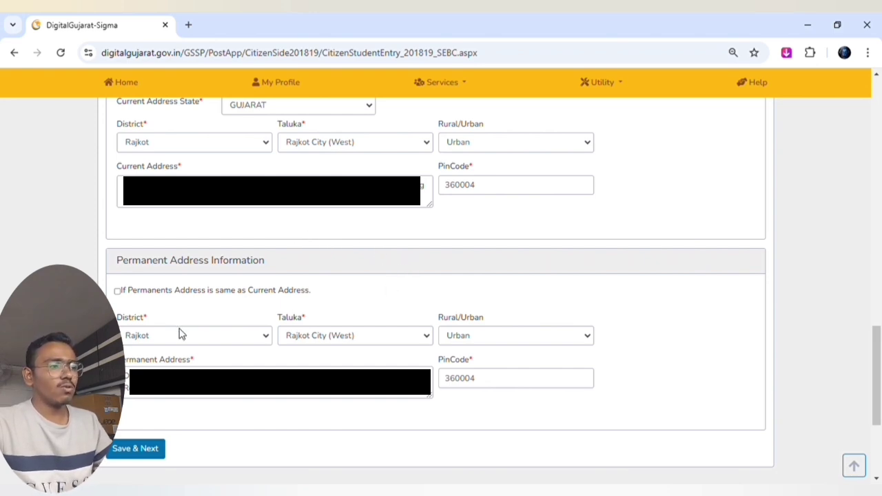
pyautogui.click(152, 450)
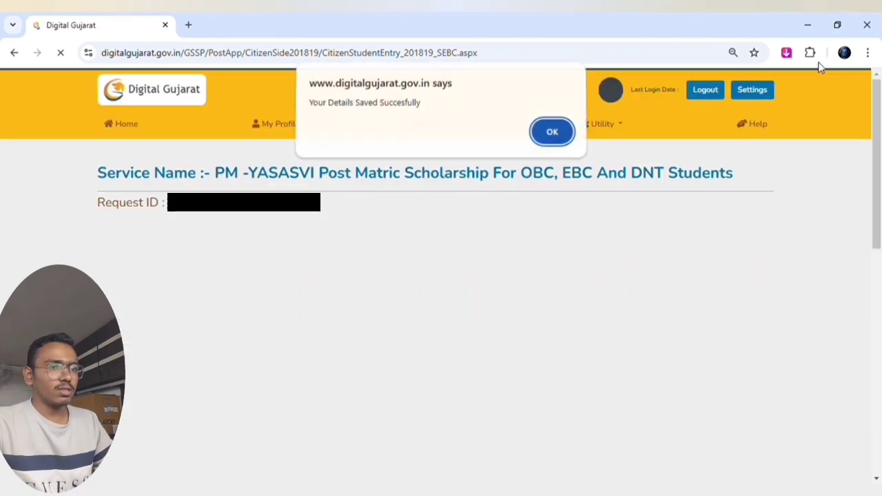
# Step: Dismiss the saved alert and review NPCI status, IFSC, State Bank of India branch and account details
pyautogui.click(553, 132)
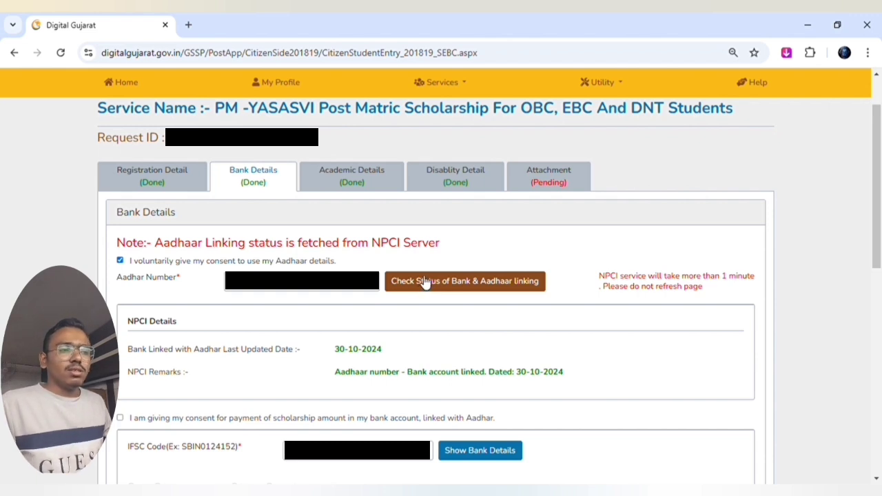
pyautogui.scroll(-1, 425, 281)
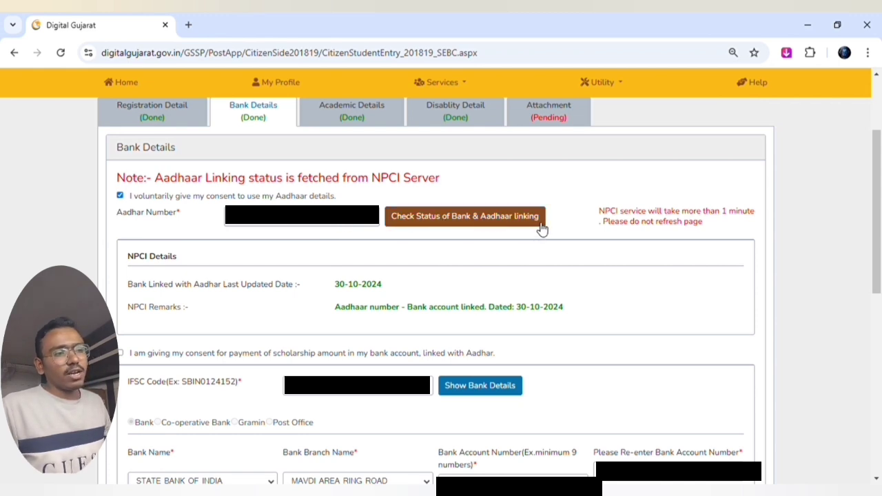
pyautogui.scroll(-1, 421, 272)
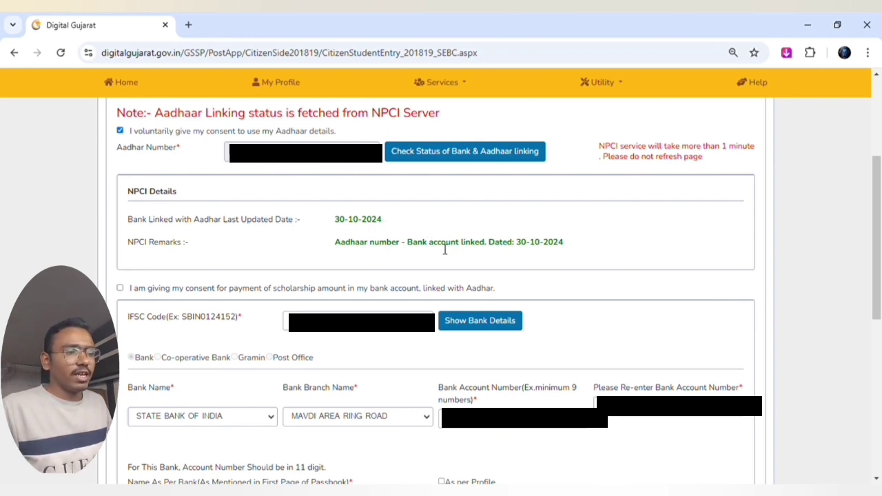
pyautogui.scroll(-1, 445, 246)
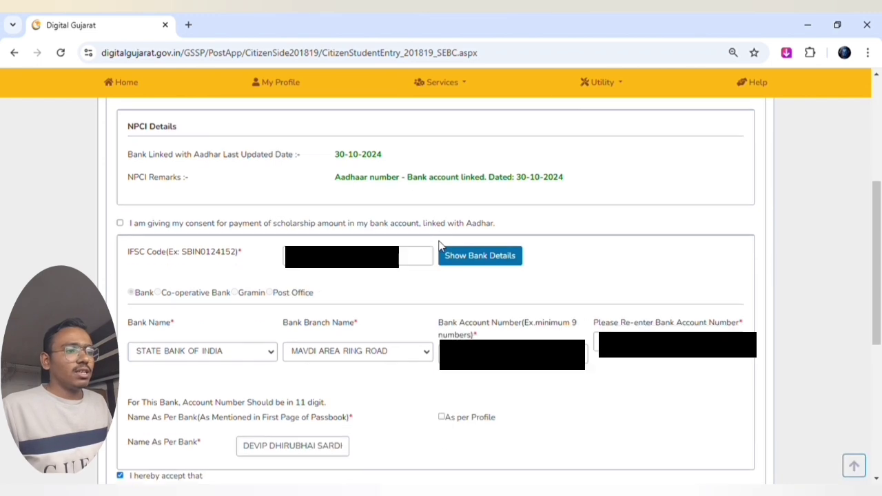
pyautogui.scroll(-1, 373, 221)
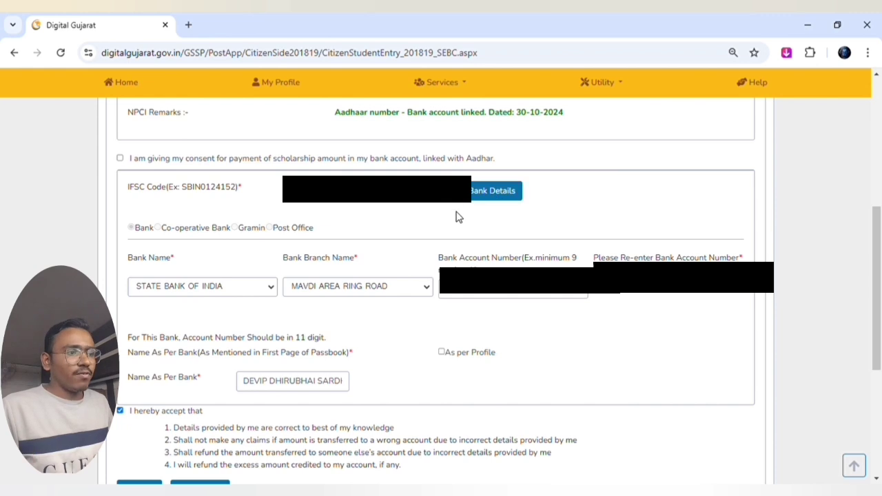
pyautogui.scroll(-1, 353, 248)
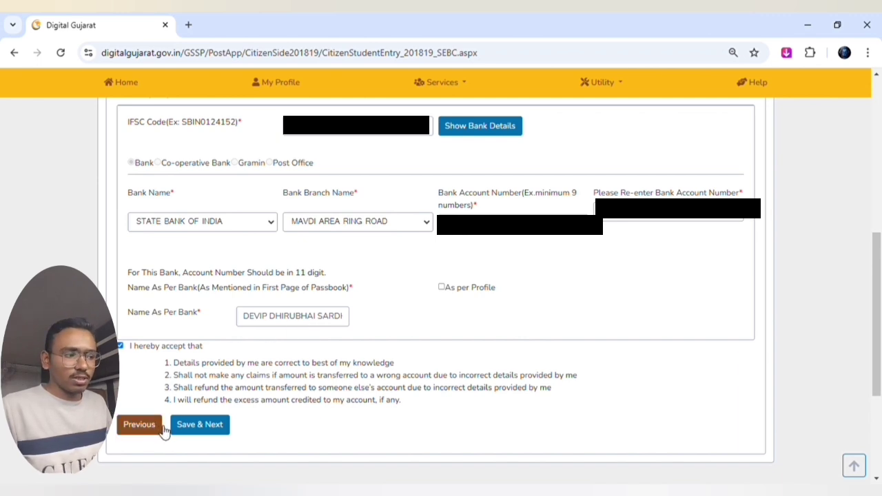
# Step: Save the Bank Details, then check Admission Type and present course dropdowns on Academic Details
pyautogui.click(213, 431)
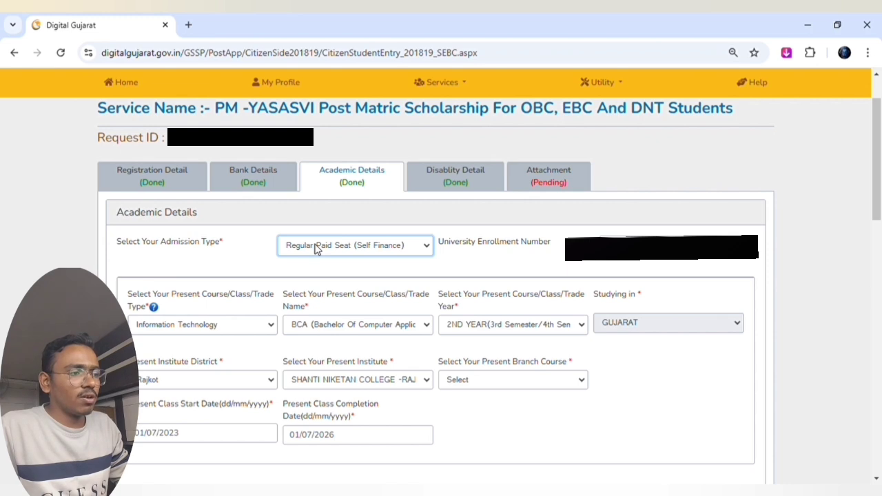
pyautogui.click(555, 251)
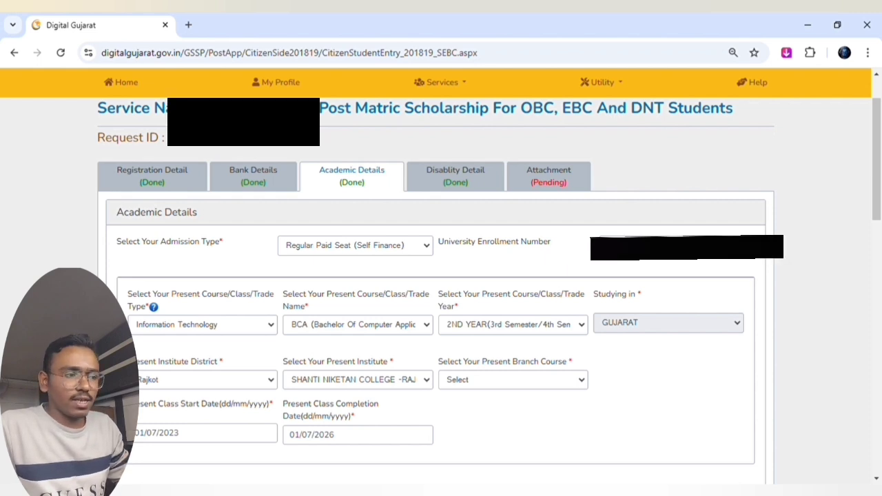
pyautogui.scroll(-1, 240, 259)
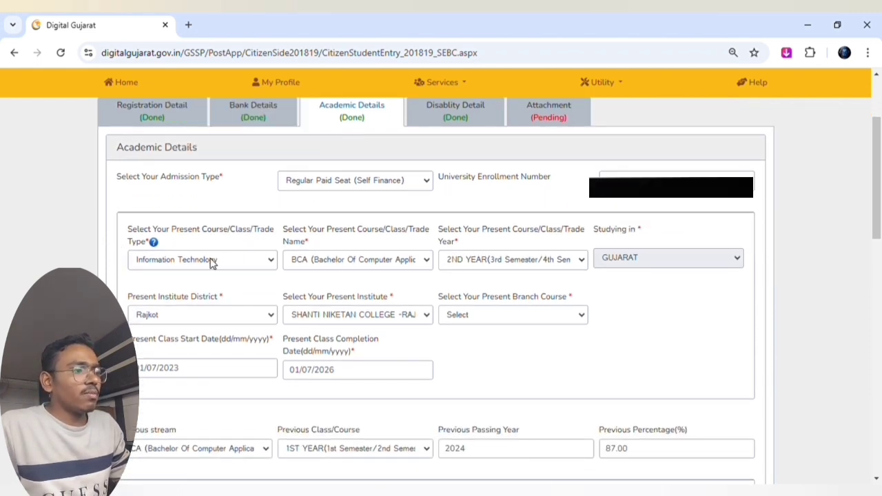
pyautogui.click(209, 265)
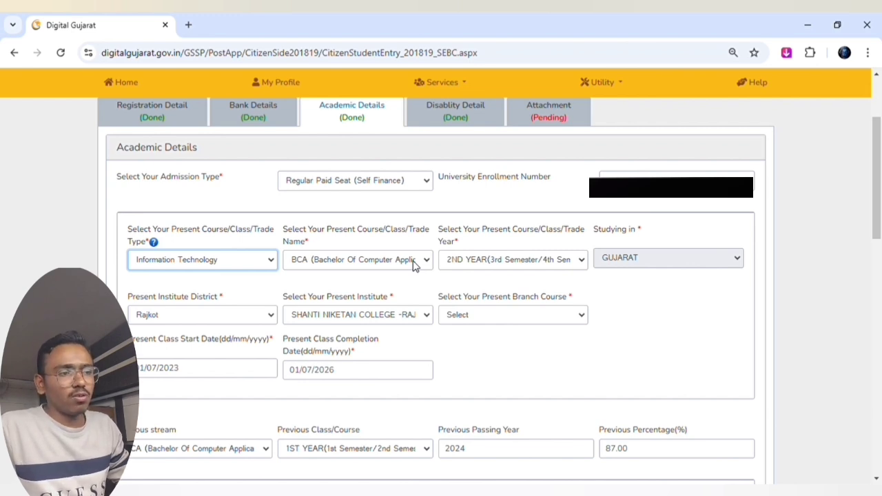
pyautogui.click(633, 264)
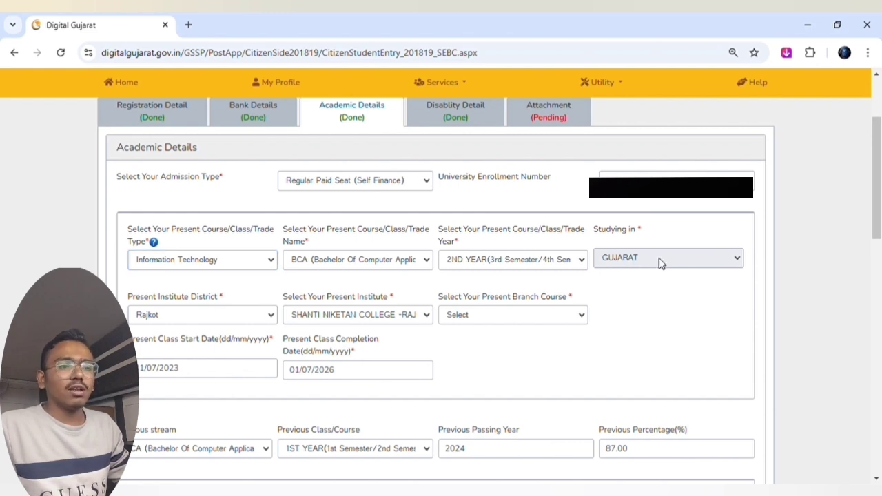
# Step: Check the present institute district and branch course dropdowns, then scroll to the previous-course fields
pyautogui.scroll(-1, 196, 285)
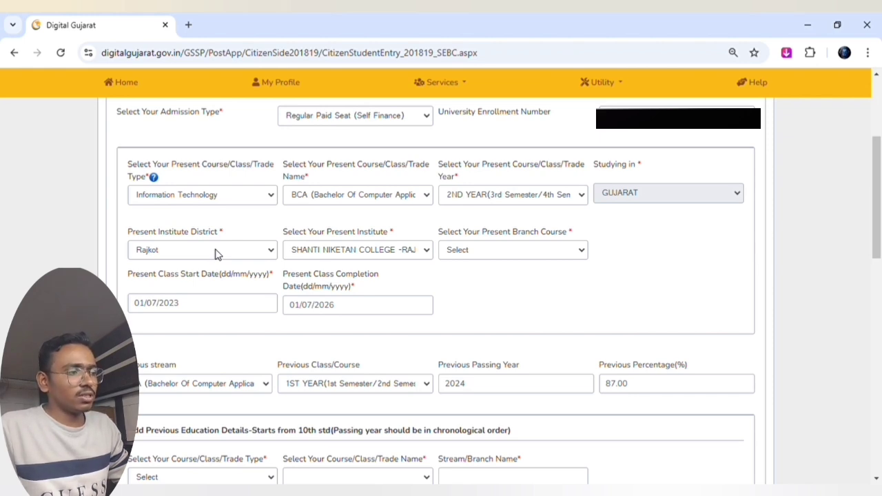
pyautogui.click(215, 254)
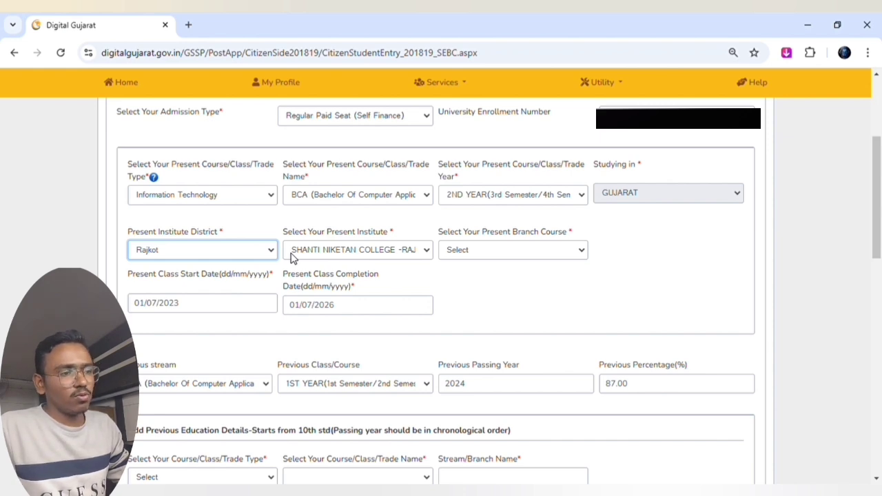
pyautogui.click(470, 252)
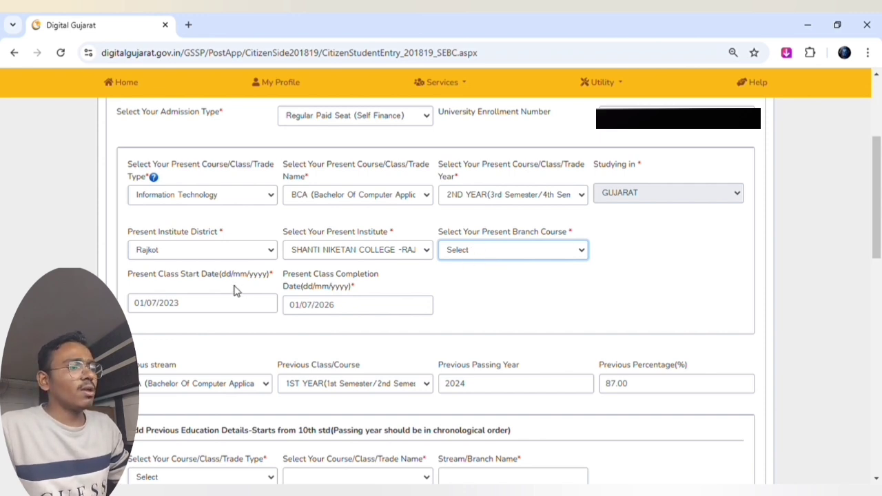
pyautogui.scroll(-1, 233, 290)
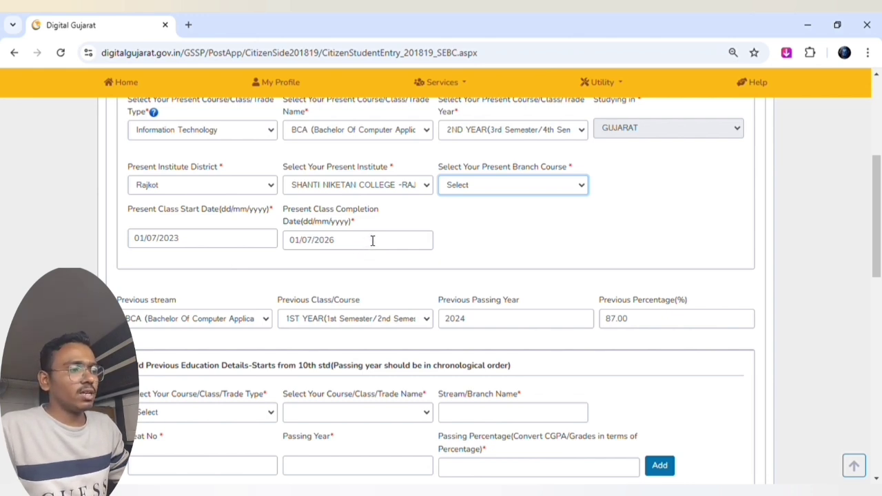
pyautogui.scroll(-1, 372, 240)
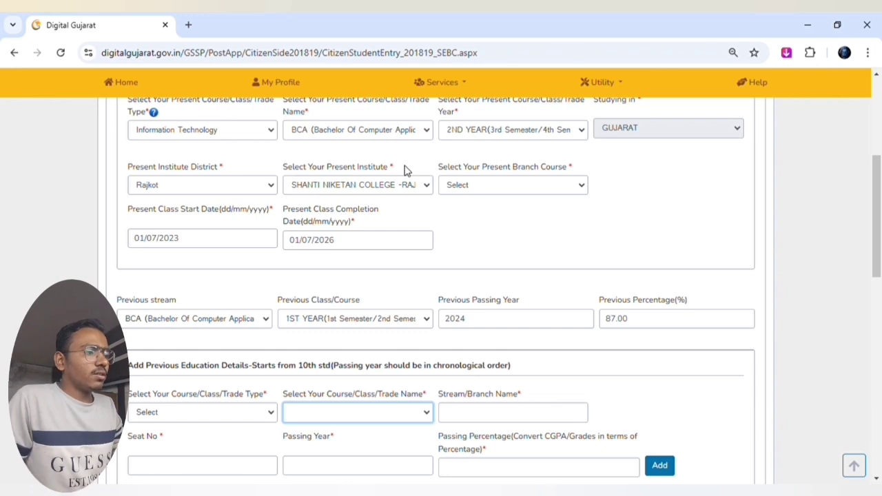
pyautogui.scroll(-1, 407, 171)
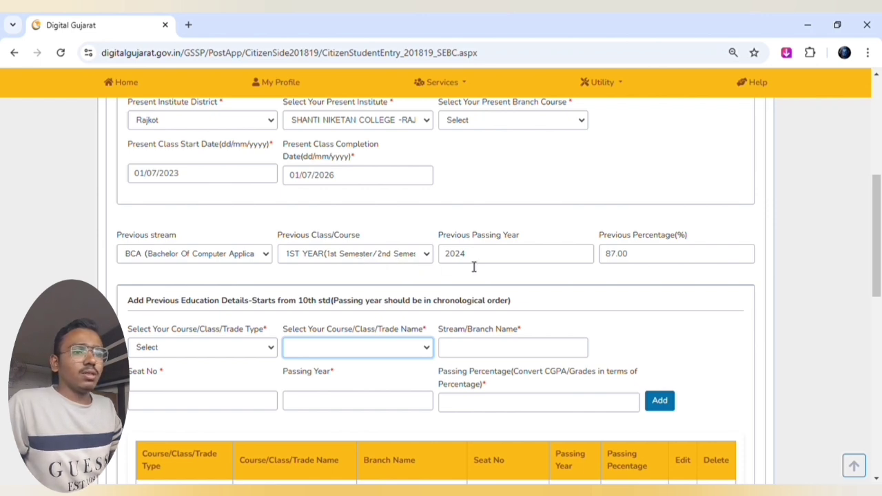
pyautogui.scroll(-2, 213, 231)
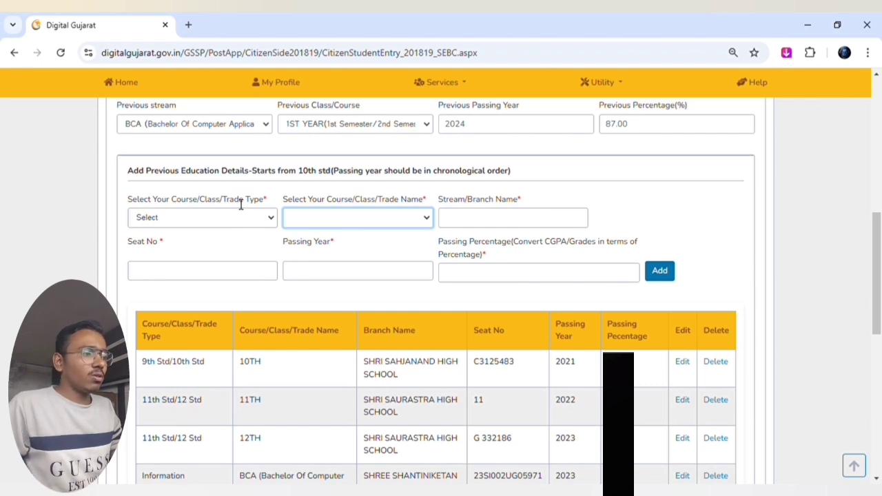
pyautogui.click(241, 220)
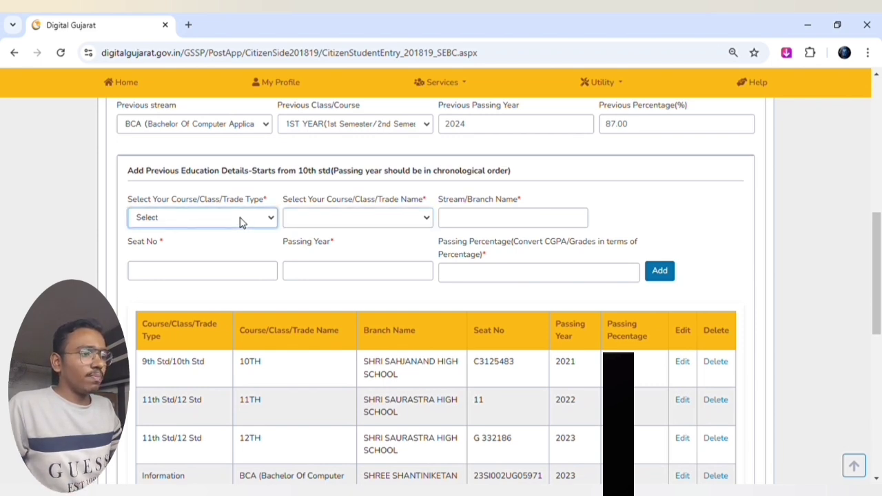
pyautogui.click(324, 222)
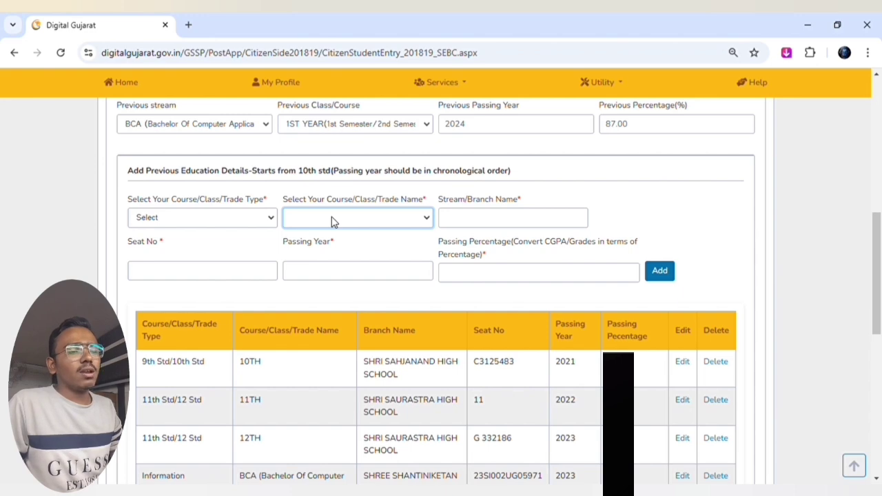
pyautogui.scroll(-1, 333, 219)
pyautogui.scroll(-1, 380, 213)
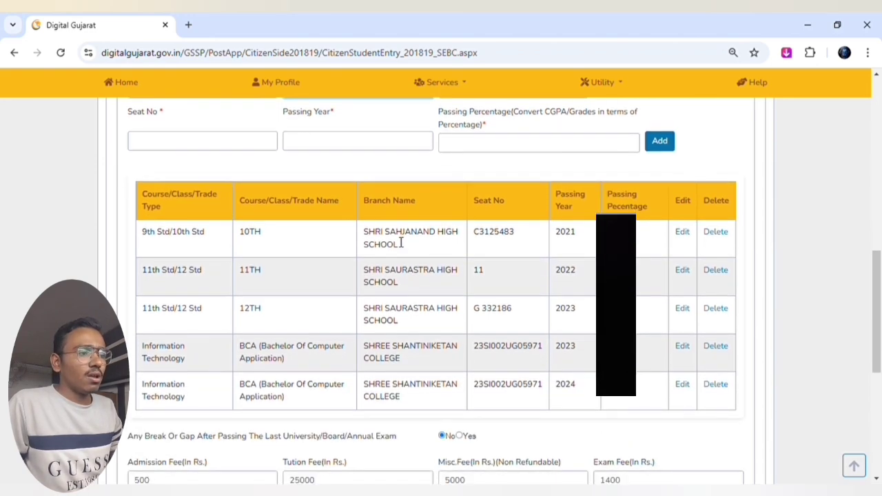
pyautogui.scroll(-2, 276, 230)
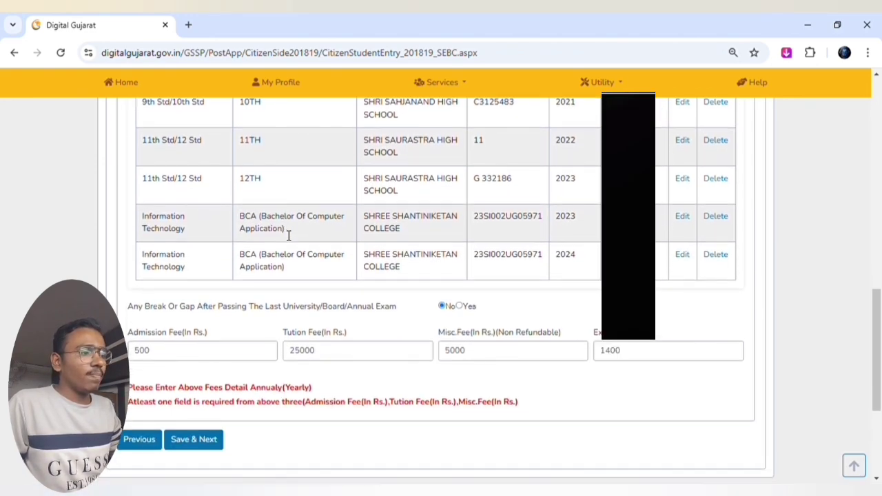
pyautogui.scroll(-1, 286, 248)
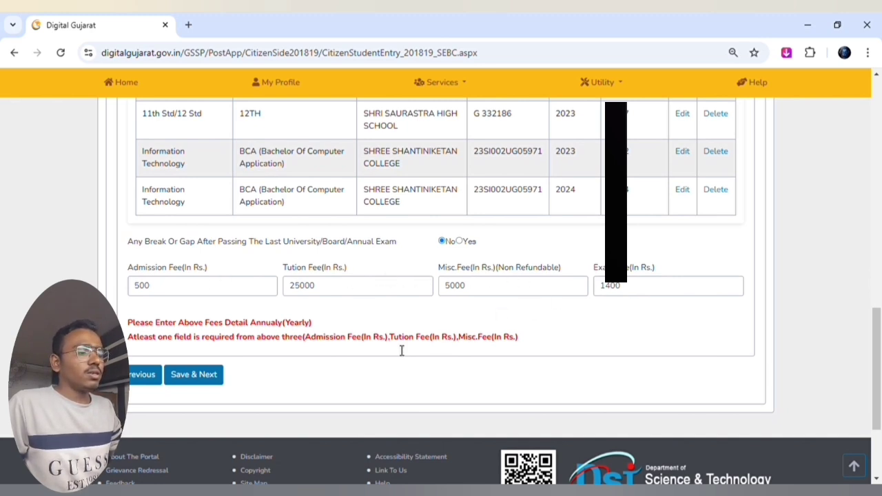
pyautogui.click(215, 381)
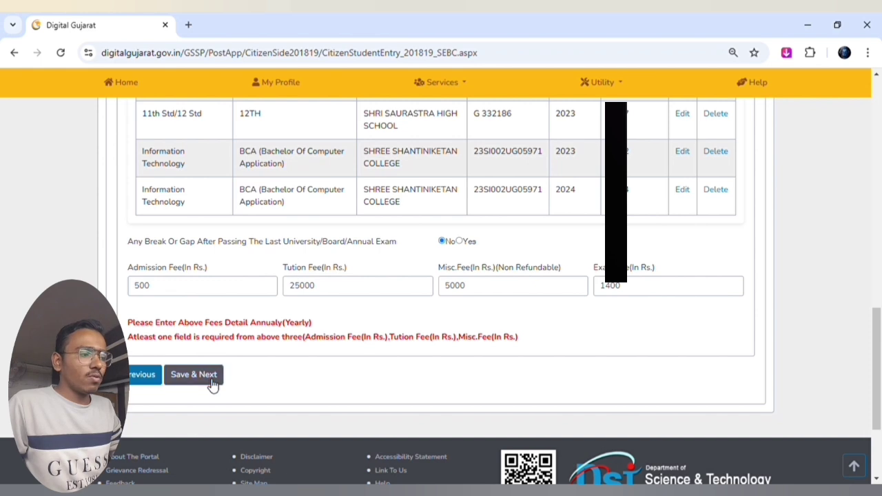
# Step: Save Academic Details, then save Disability Detail with Is Disabled left as No
pyautogui.click(212, 384)
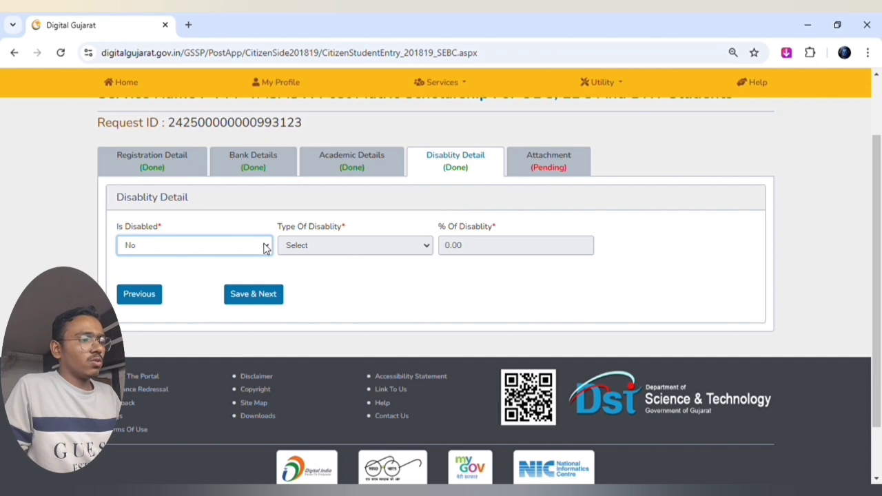
pyautogui.click(274, 296)
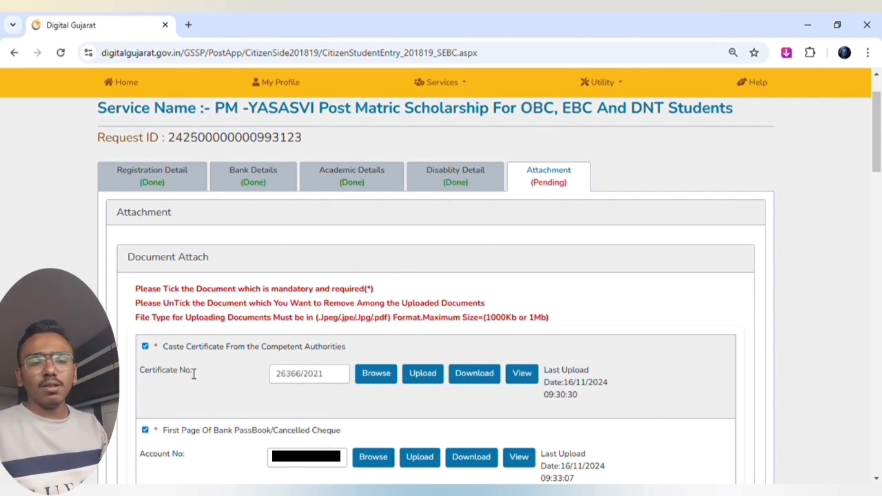
pyautogui.scroll(-1, 197, 368)
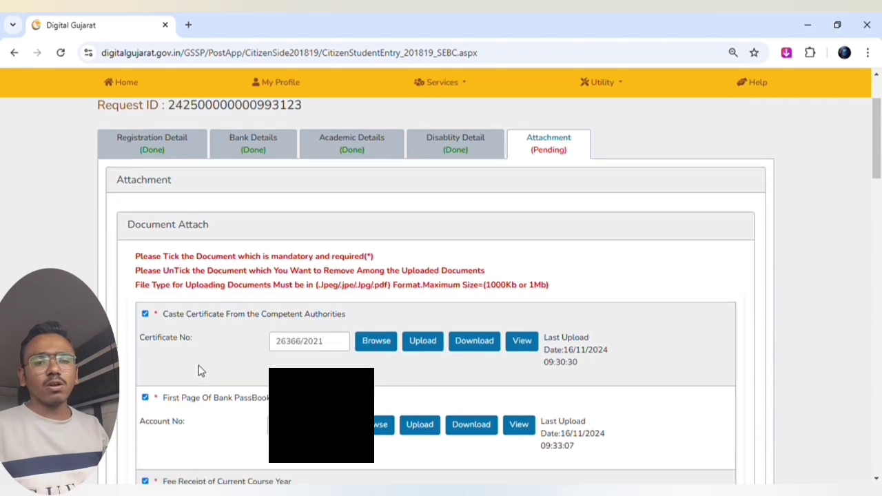
pyautogui.scroll(-1, 251, 348)
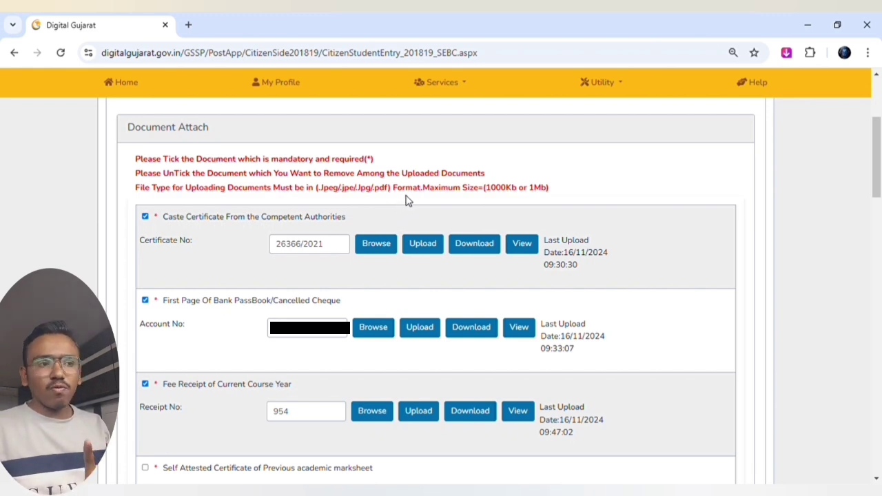
pyautogui.scroll(-1, 413, 211)
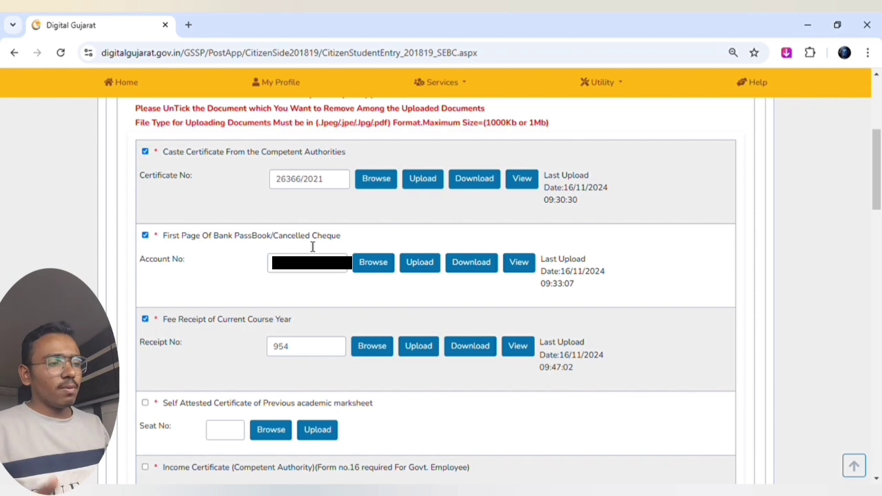
pyautogui.scroll(-1, 312, 248)
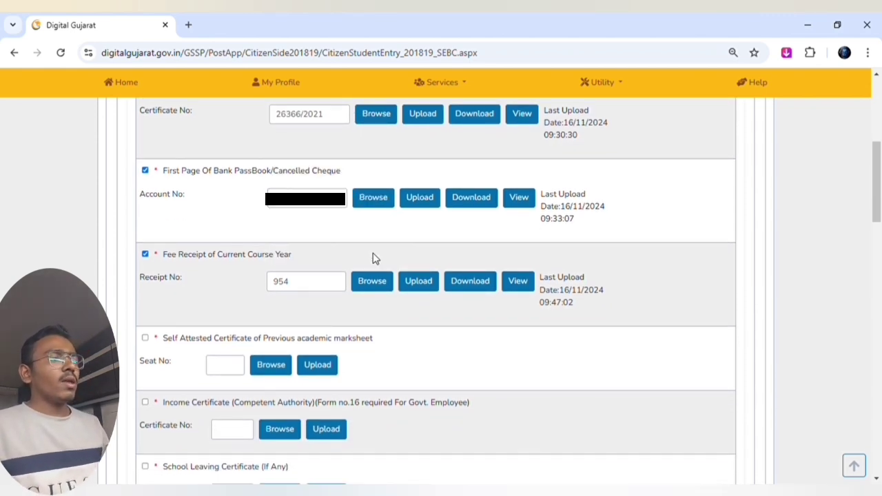
pyautogui.scroll(-1, 382, 261)
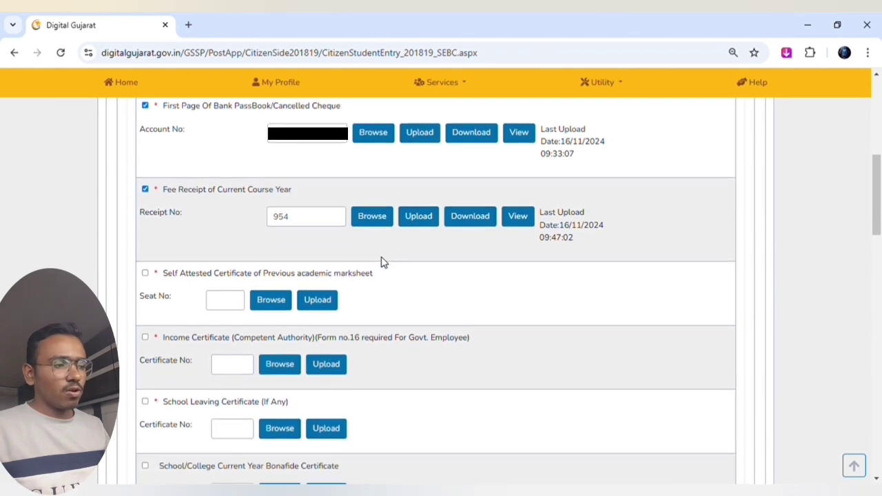
pyautogui.scroll(-1, 382, 262)
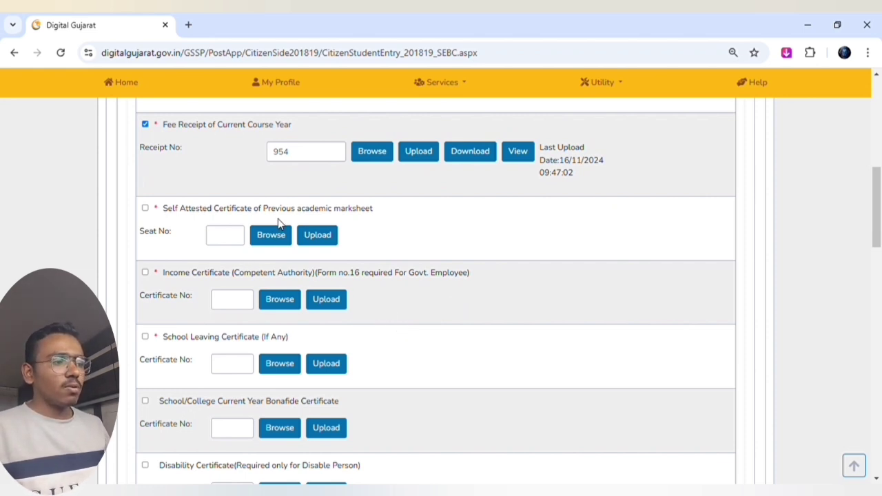
pyautogui.scroll(-1, 280, 233)
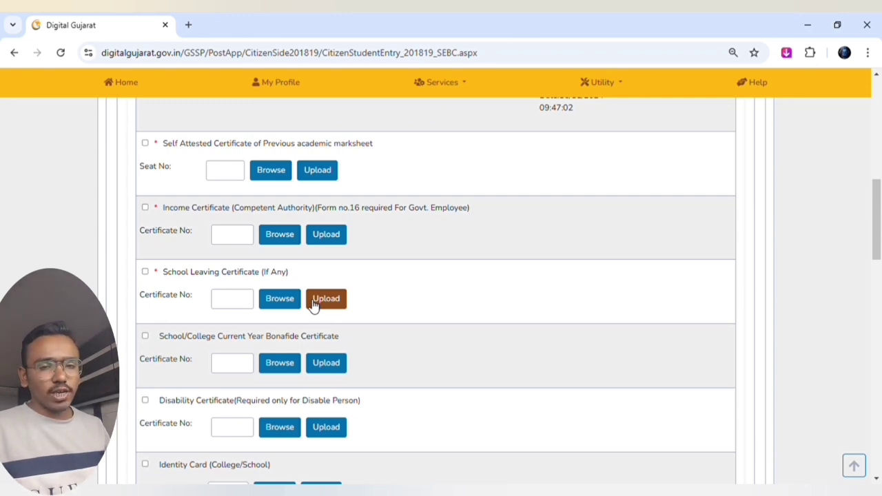
pyautogui.scroll(-1, 314, 305)
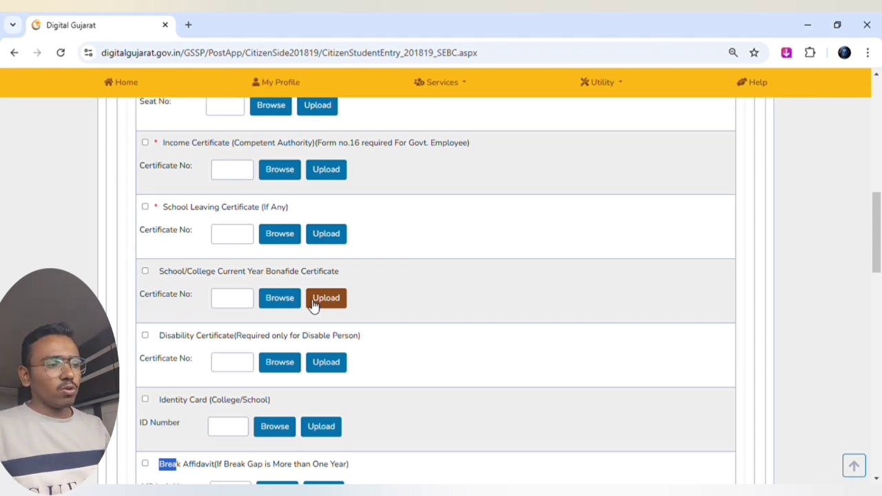
pyautogui.scroll(-1, 314, 305)
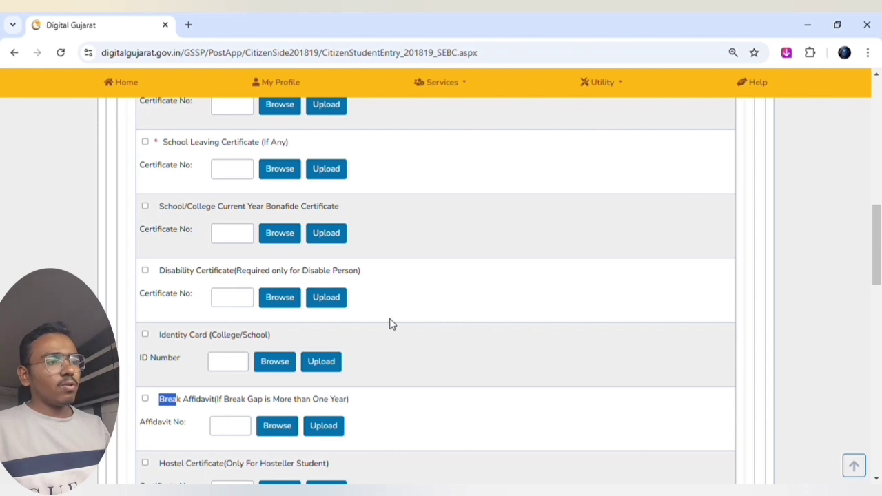
pyautogui.scroll(-1, 368, 334)
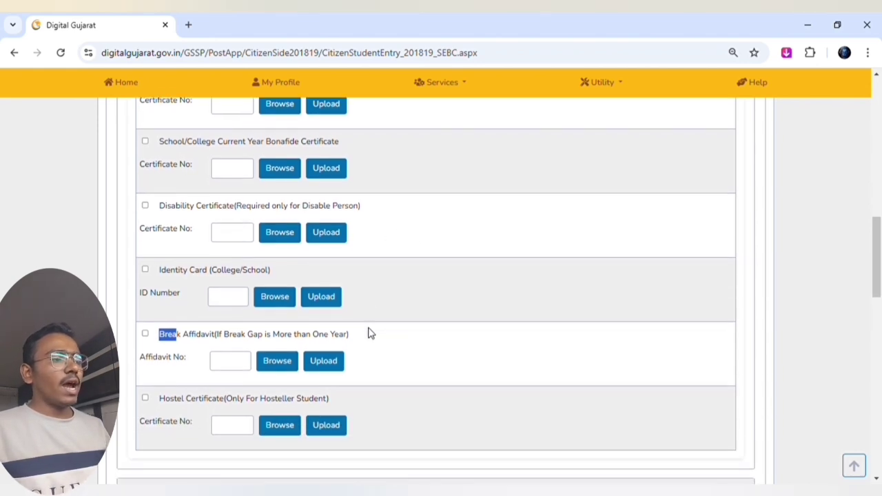
pyautogui.scroll(-1, 342, 336)
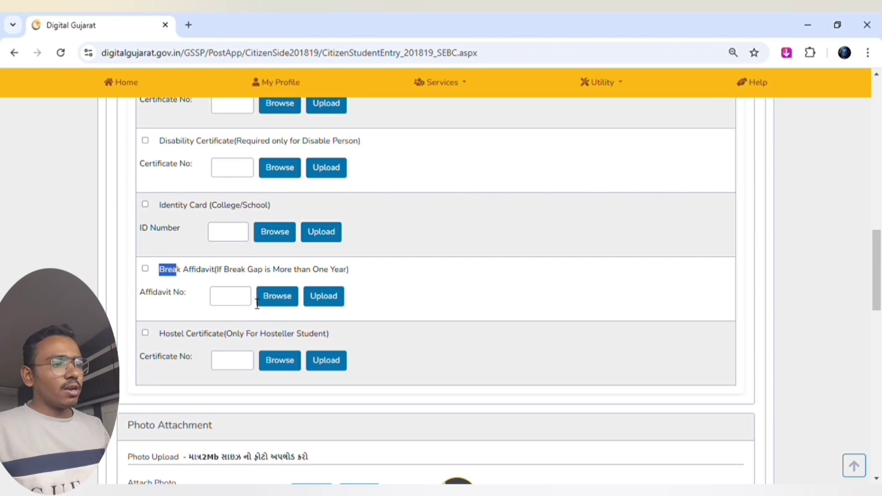
pyautogui.scroll(-1, 290, 311)
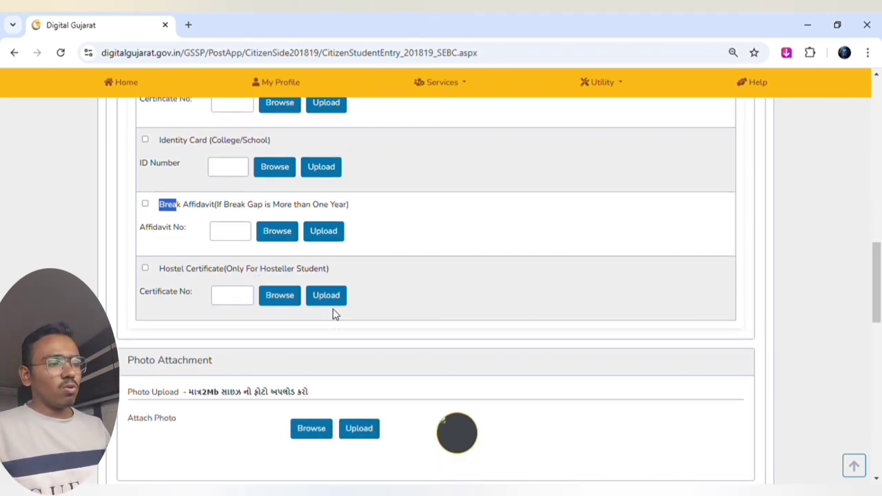
pyautogui.scroll(-1, 333, 314)
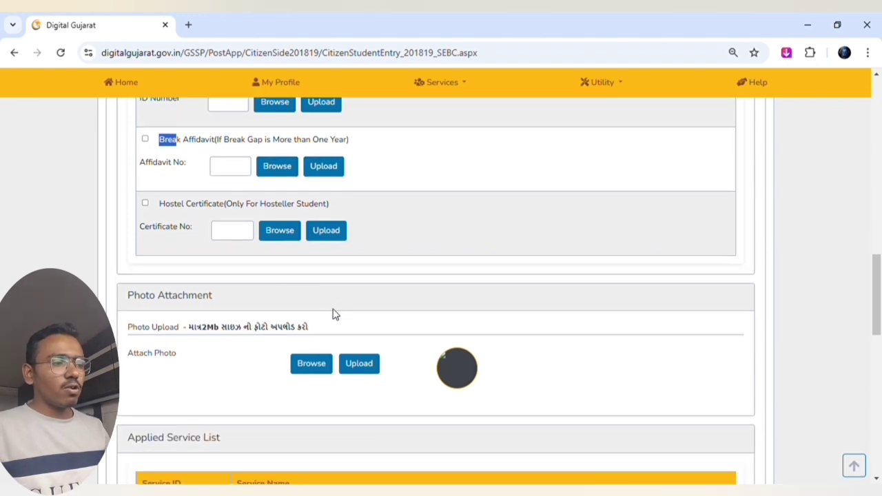
pyautogui.scroll(-1, 333, 313)
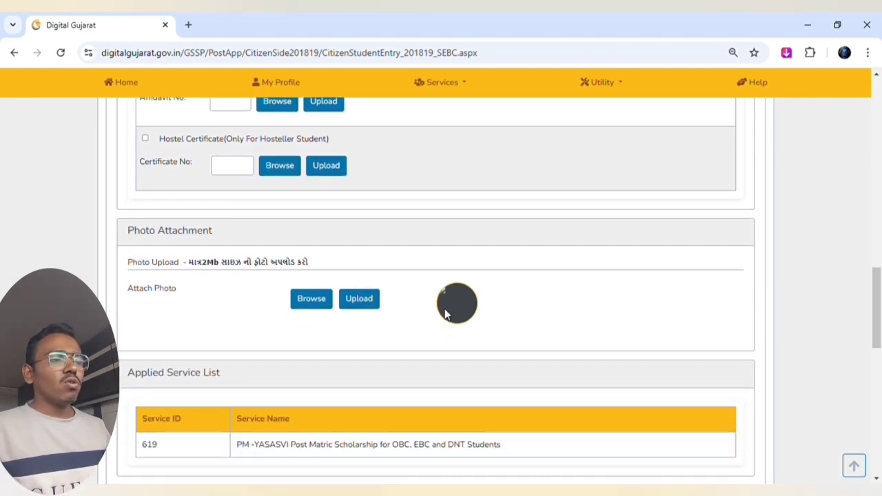
pyautogui.scroll(-8, 370, 311)
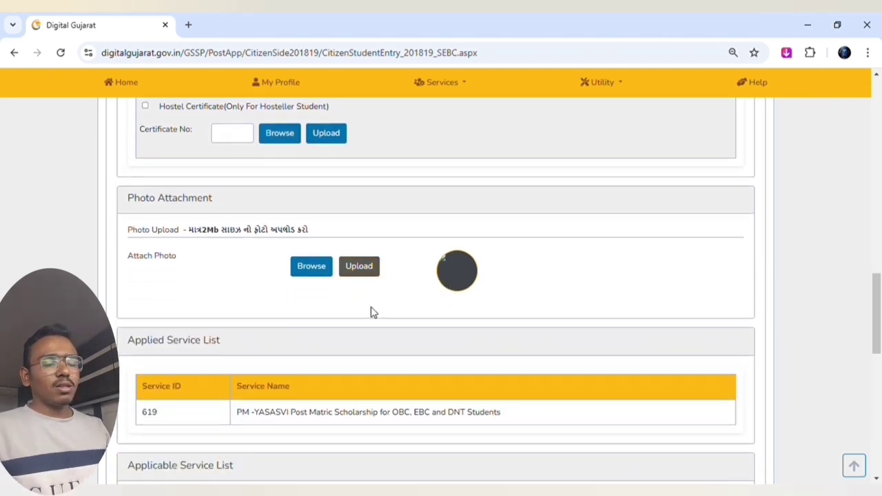